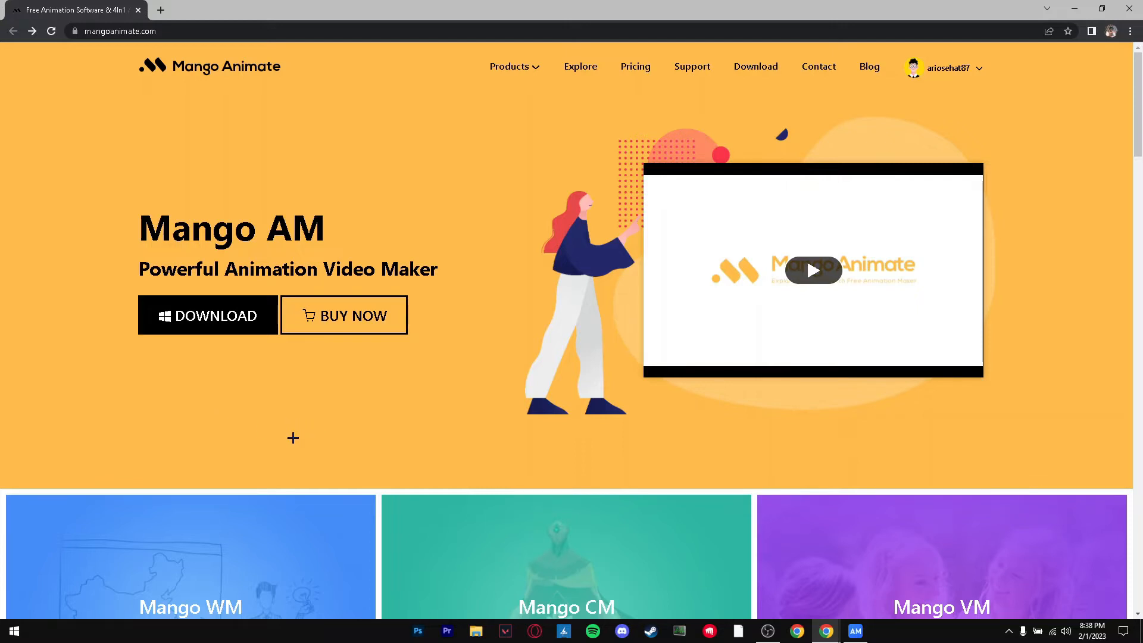
Look at the Mango AM pricing plans on the website and return to the home page.
{"action": "left_click", "coordinate": [348, 321]}
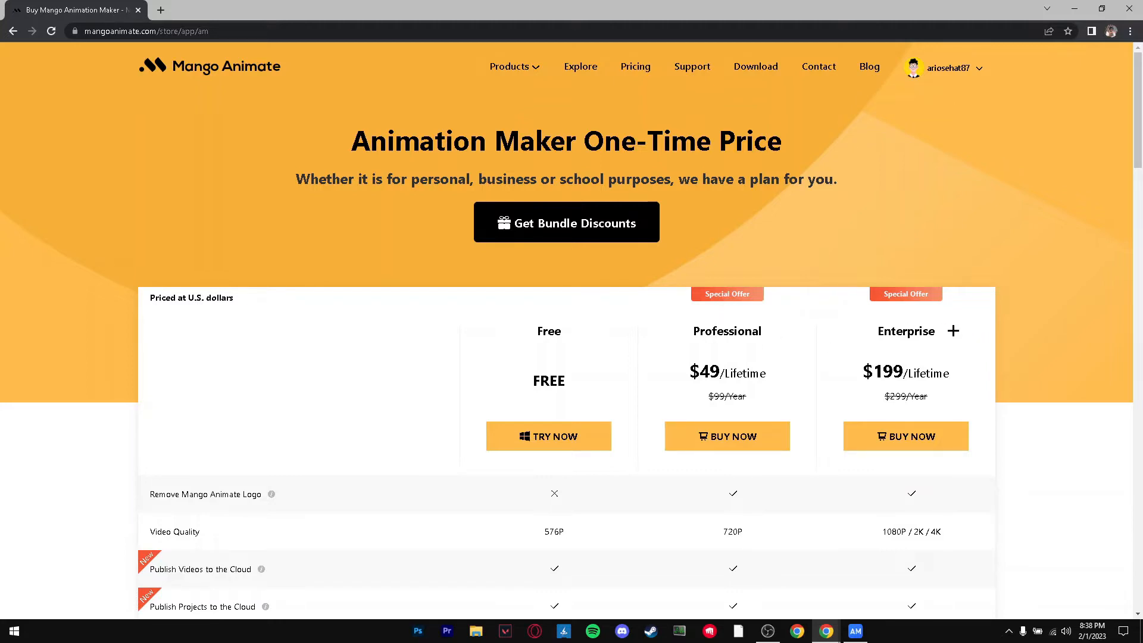
{"action": "key", "text": "alt+Left"}
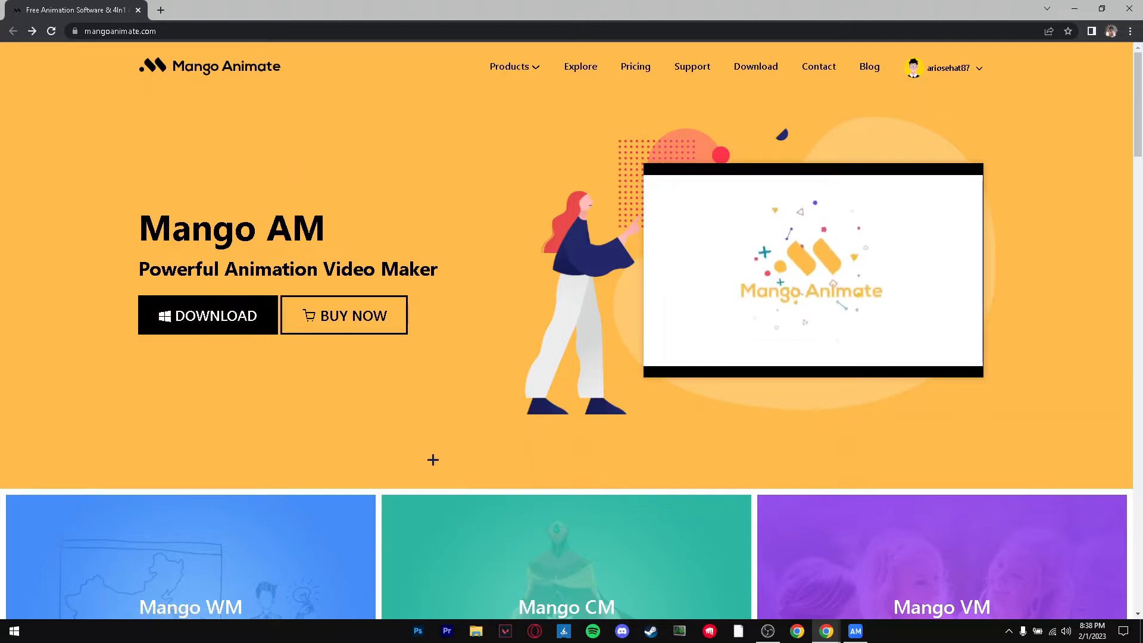
Switch to Mango Animate Animation Maker, create a new blank project and open its role library.
{"action": "left_click", "coordinate": [856, 631]}
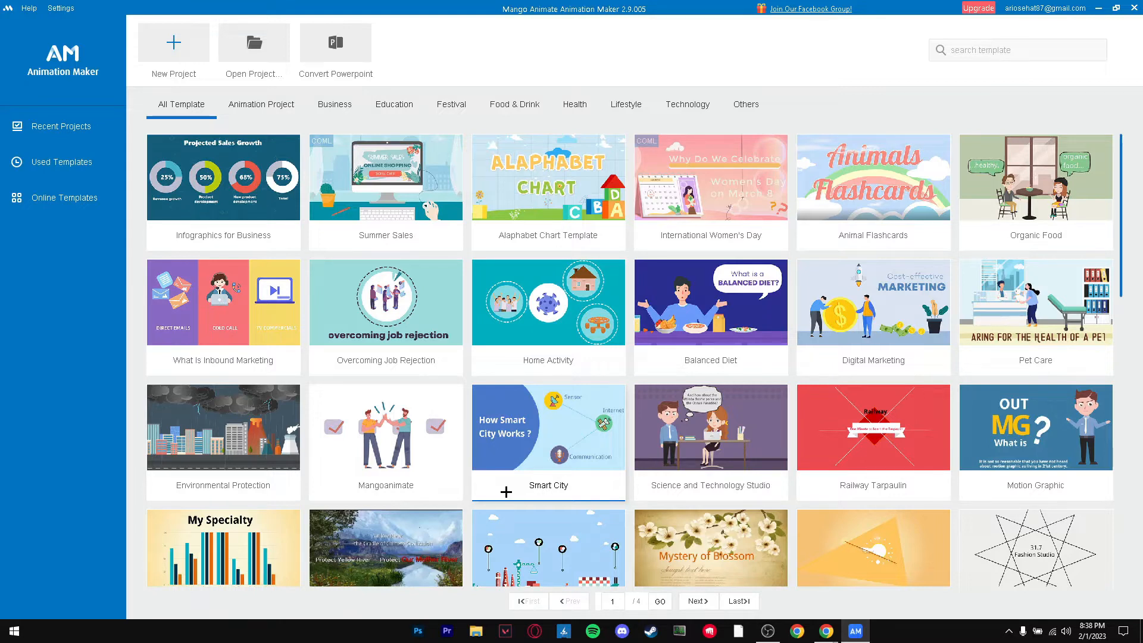
{"action": "left_click", "coordinate": [168, 51]}
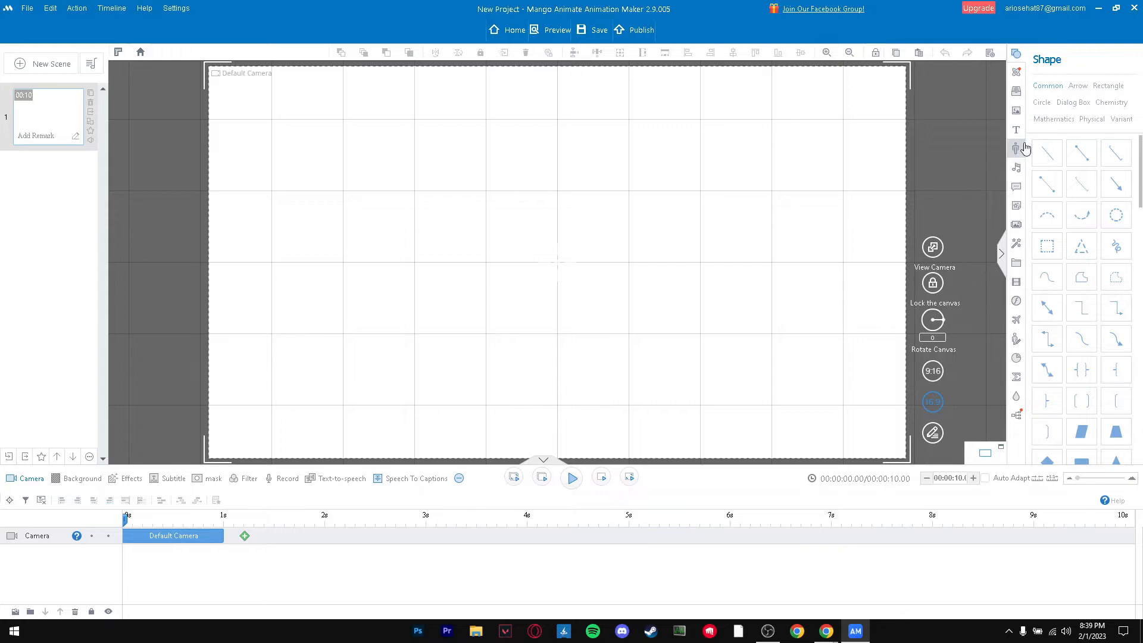
{"action": "left_click", "coordinate": [1019, 146]}
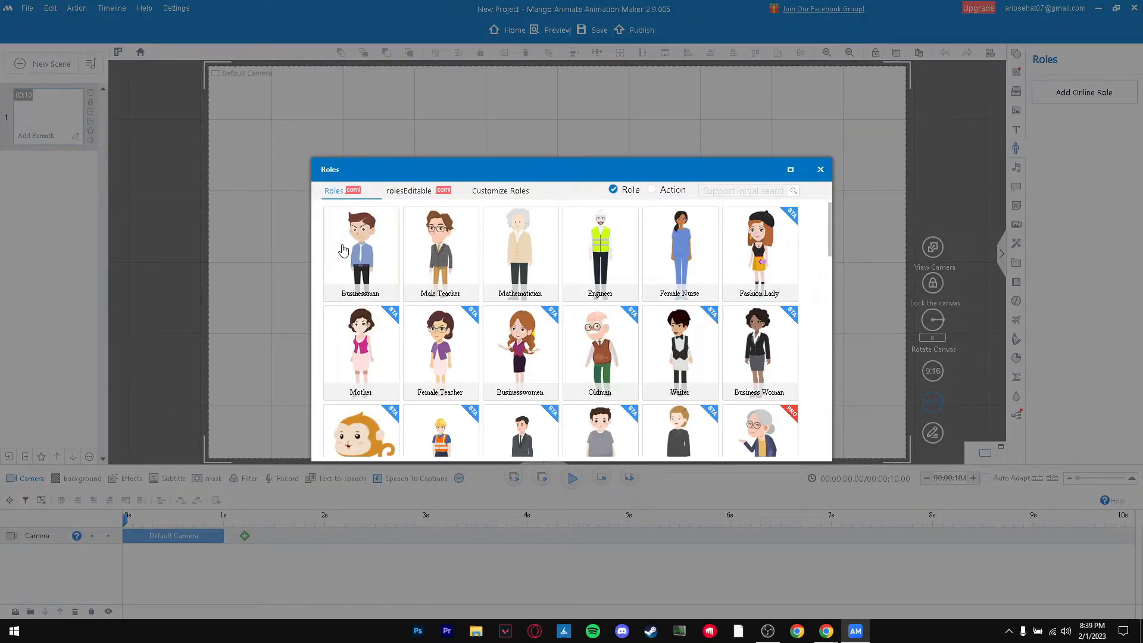
{"action": "scroll", "coordinate": [360, 255], "scroll_direction": "down", "scroll_amount": 4}
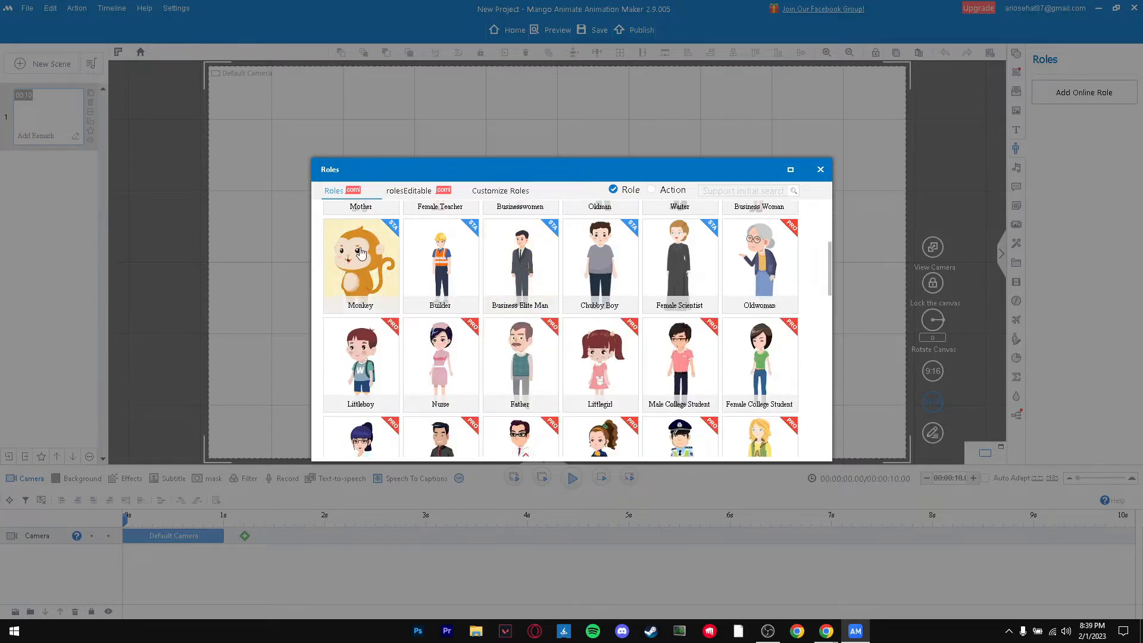
{"action": "left_click", "coordinate": [359, 250]}
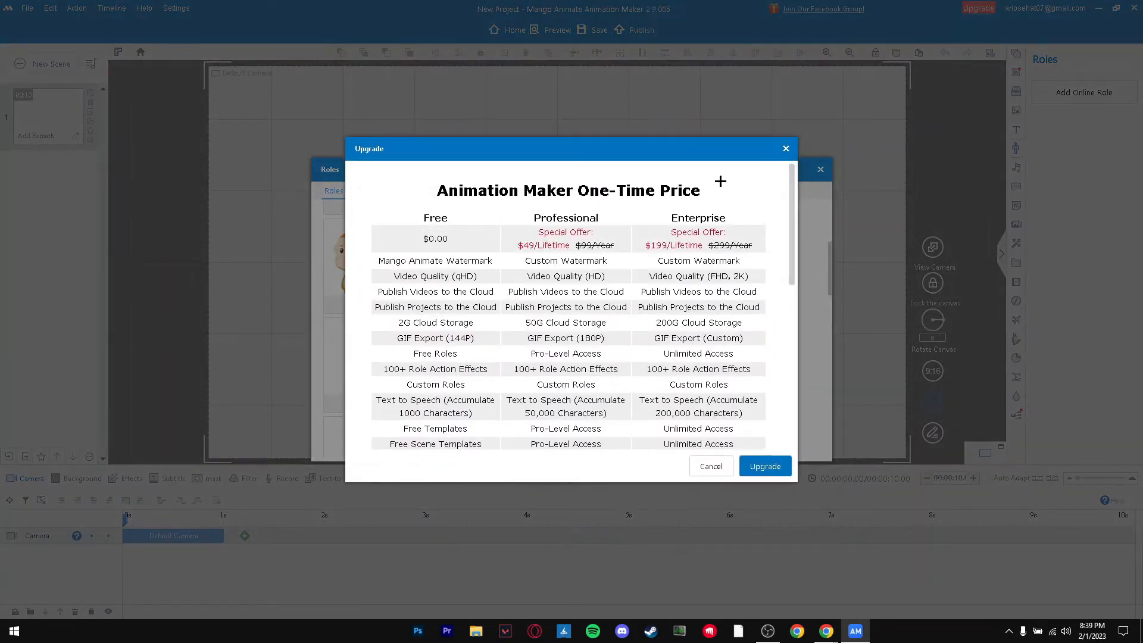
{"action": "left_click", "coordinate": [786, 149]}
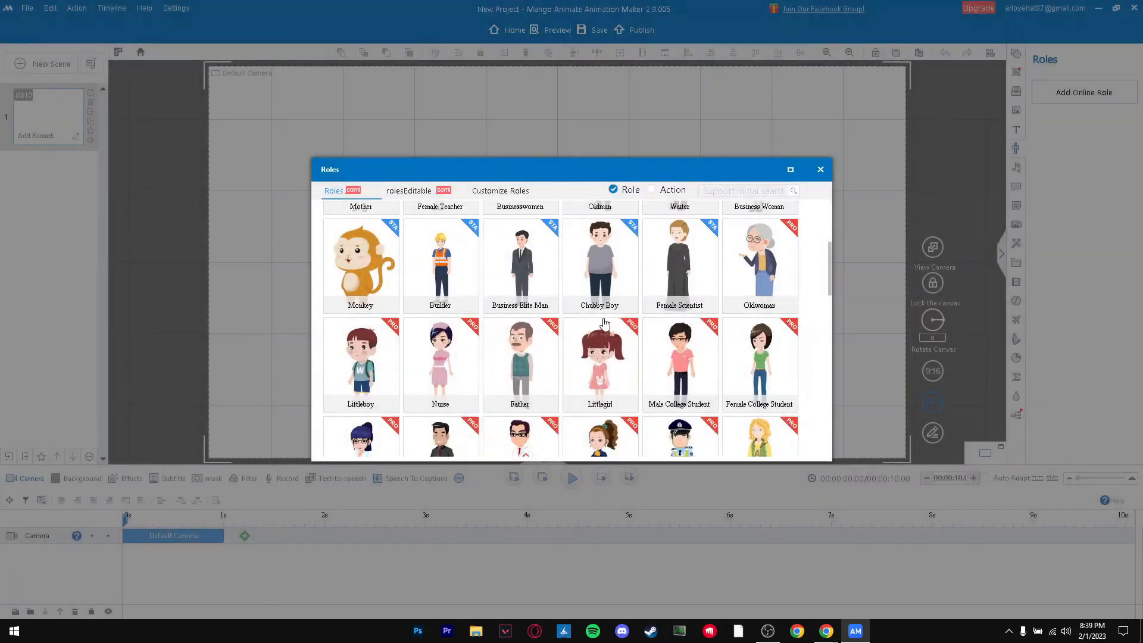
{"action": "scroll", "coordinate": [608, 322], "scroll_direction": "up", "scroll_amount": 2}
{"action": "scroll", "coordinate": [609, 323], "scroll_direction": "up", "scroll_amount": 2}
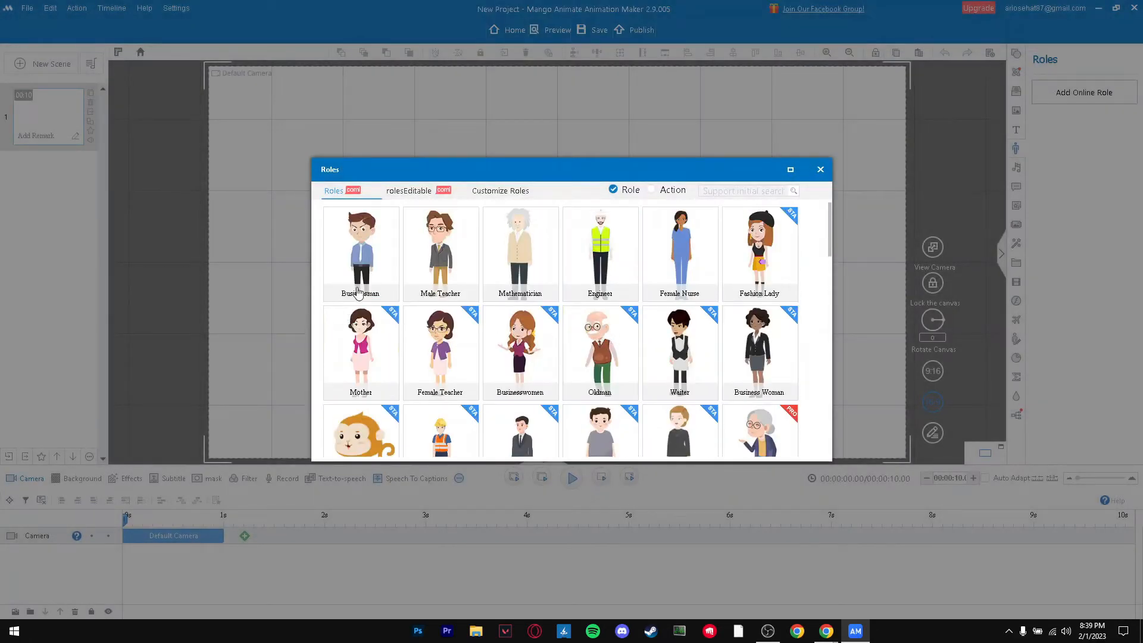
Add the Male Teacher role with the Glance action to the scene.
{"action": "left_click", "coordinate": [448, 249]}
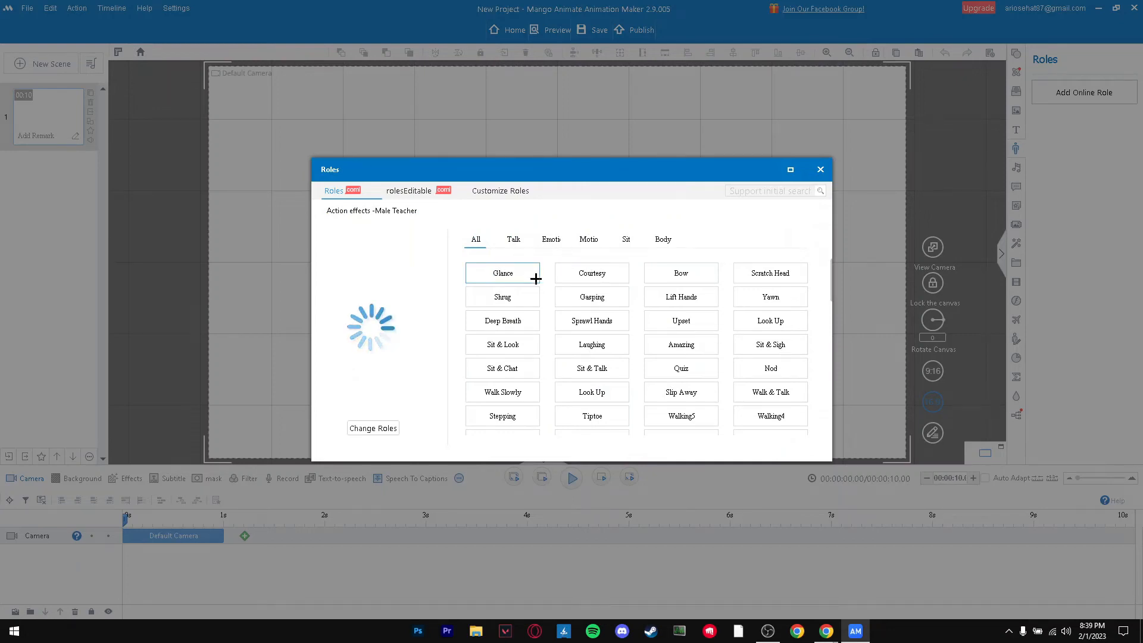
{"action": "left_click", "coordinate": [499, 272]}
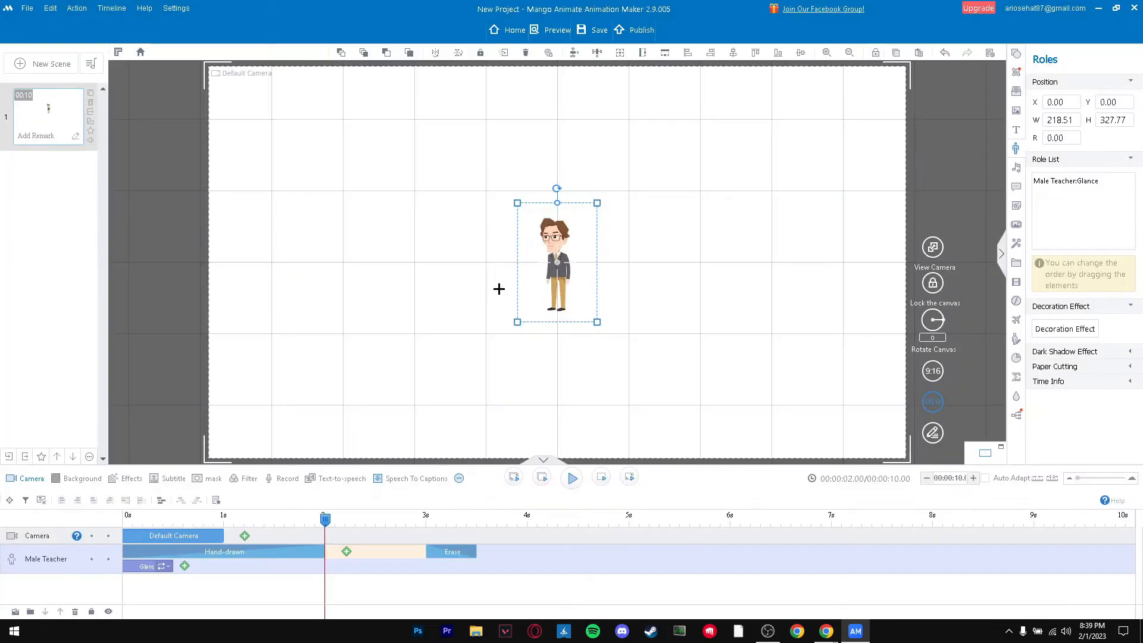
{"action": "right_click", "coordinate": [135, 568]}
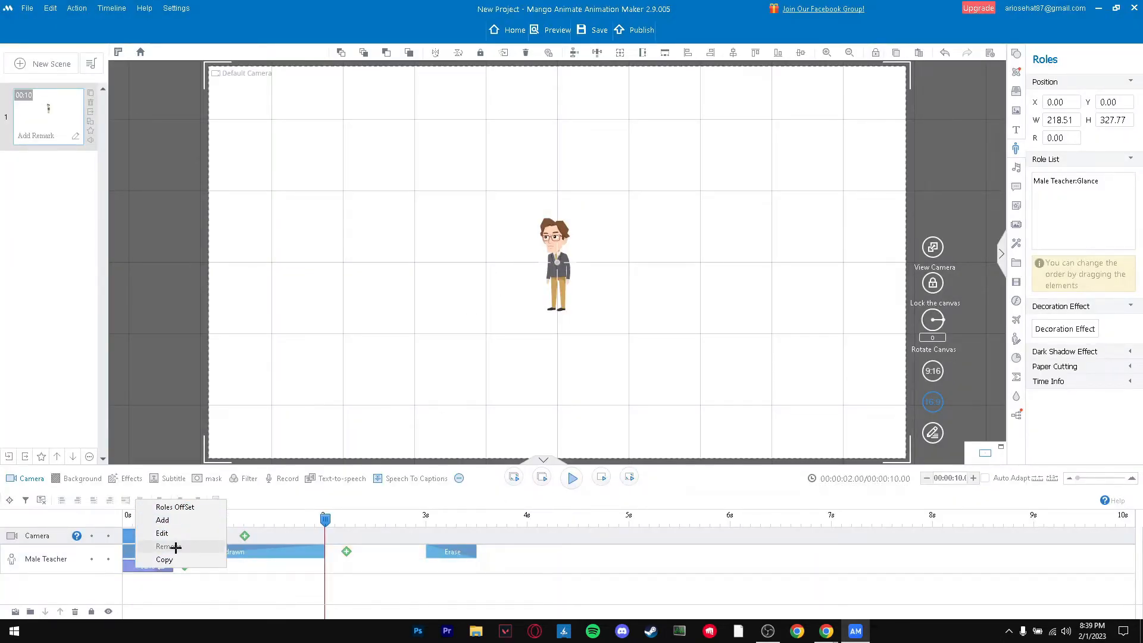
{"action": "left_click", "coordinate": [281, 597]}
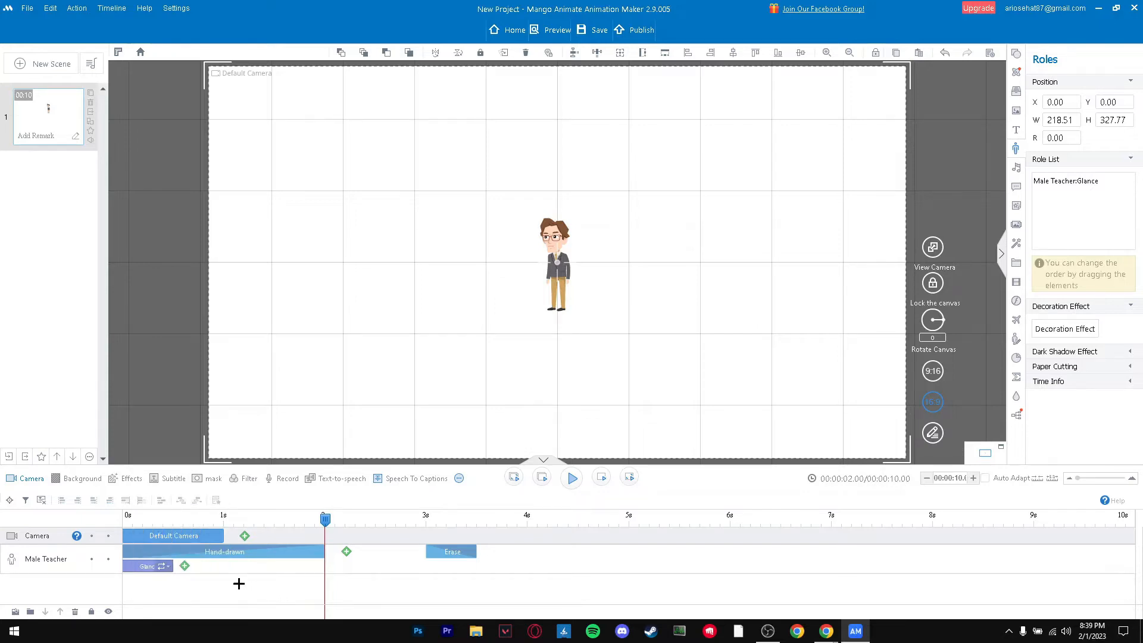
Preview the Male Teacher's animation from the start of the timeline and inspect the options of its Hand-drawn entrance effect.
{"action": "left_click", "coordinate": [128, 513]}
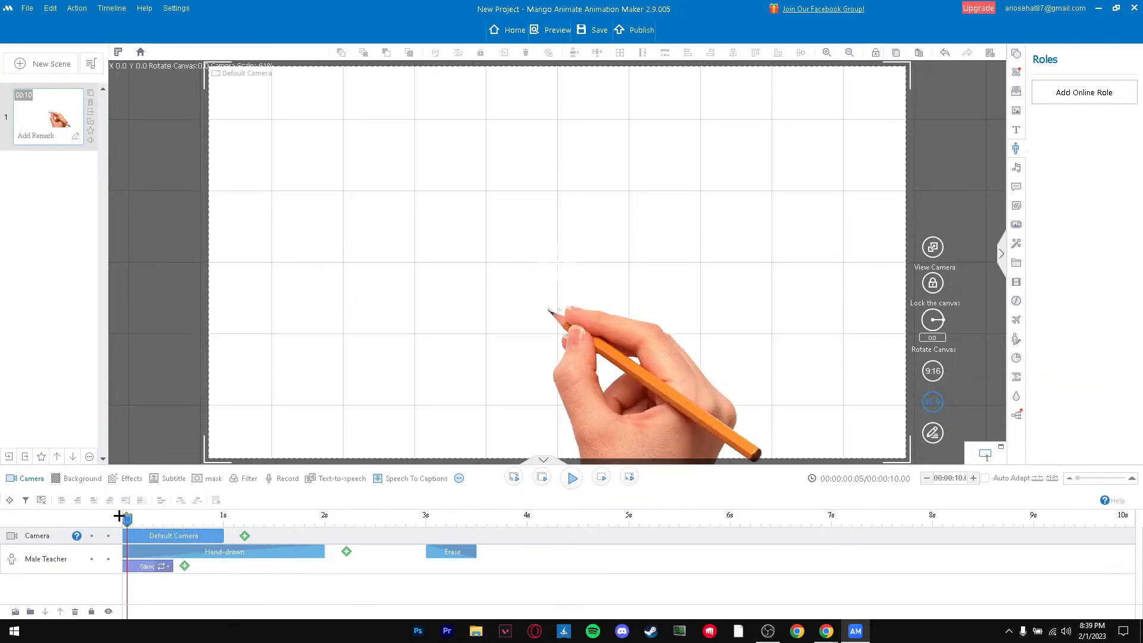
{"action": "key", "text": "space"}
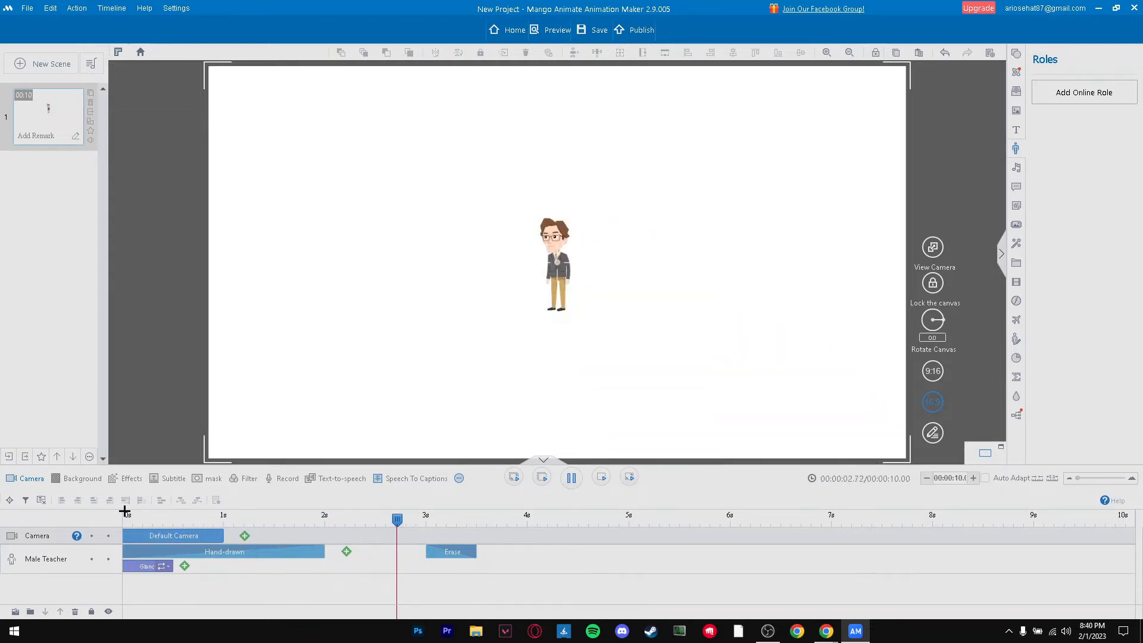
{"action": "key", "text": "space"}
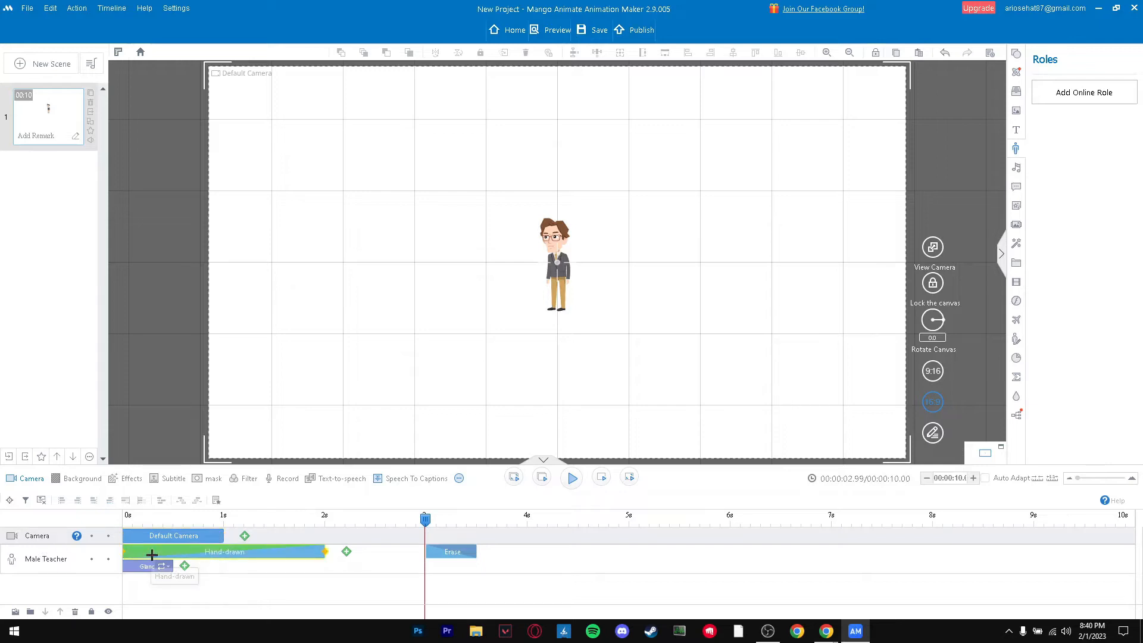
{"action": "double_click", "coordinate": [209, 552]}
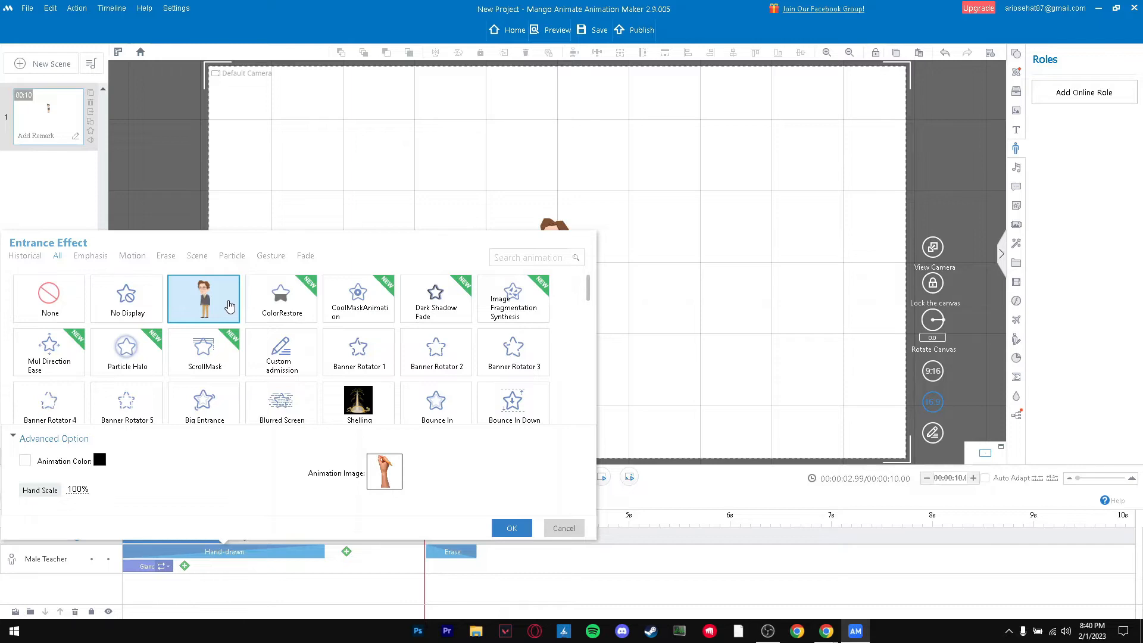
{"action": "left_click", "coordinate": [563, 530]}
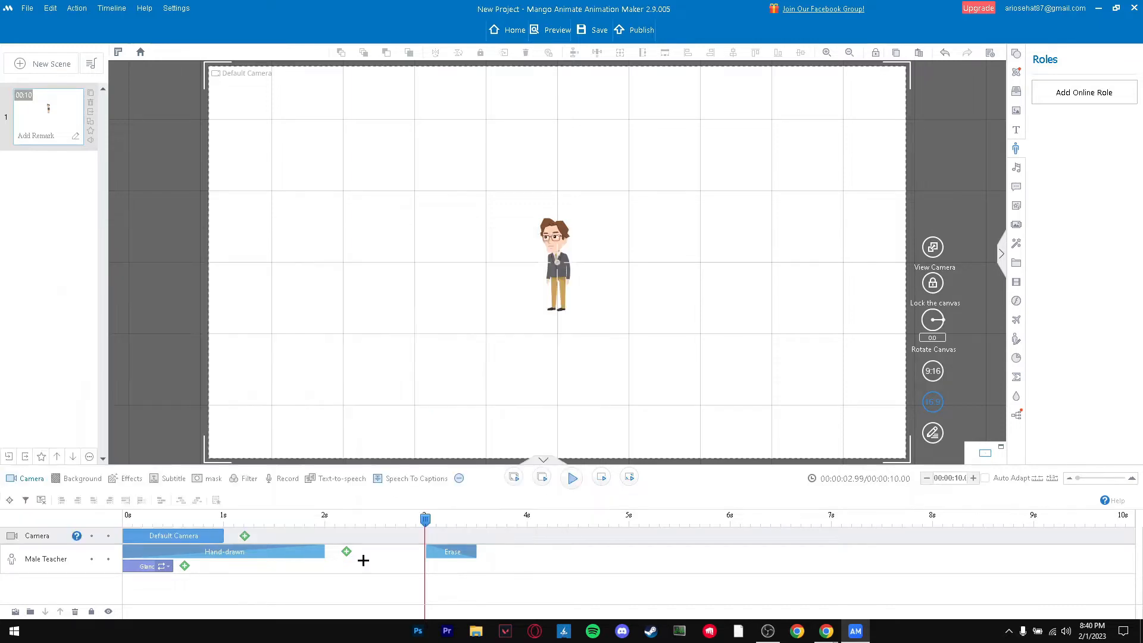
{"action": "left_click_drag", "start_coordinate": [426, 521], "coordinate": [105, 509]}
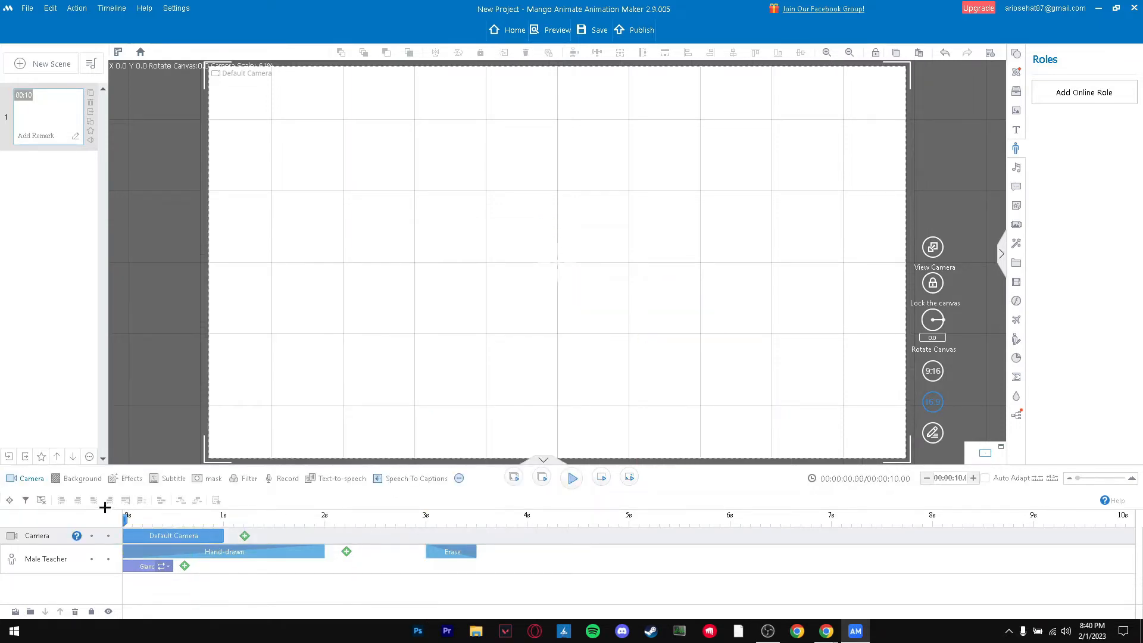
{"action": "key", "text": "space"}
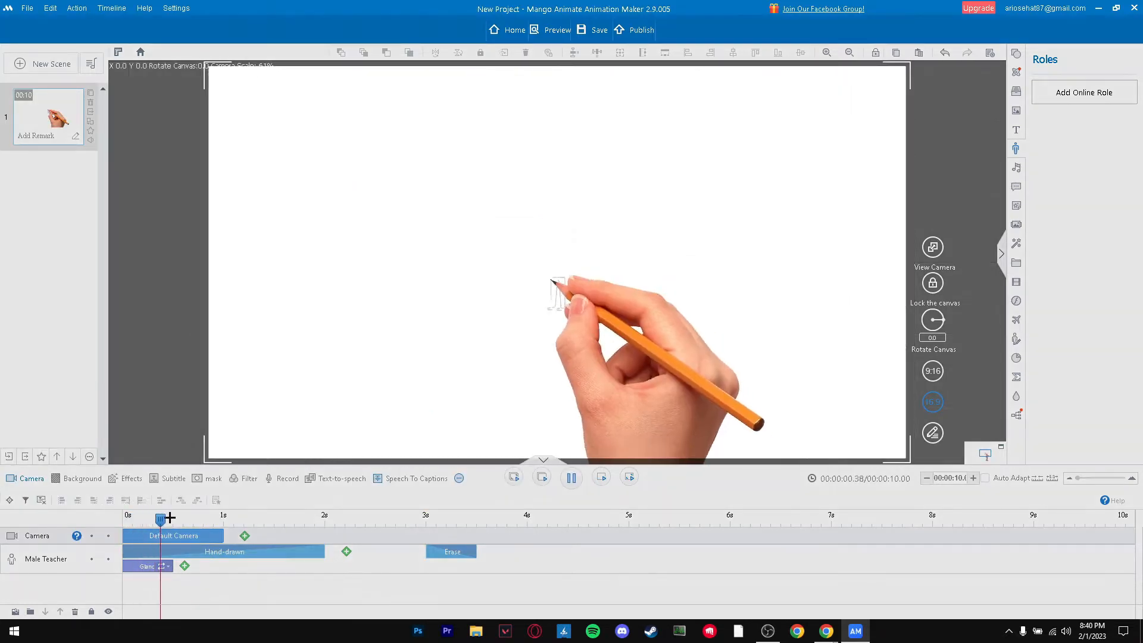
{"action": "left_click", "coordinate": [199, 536]}
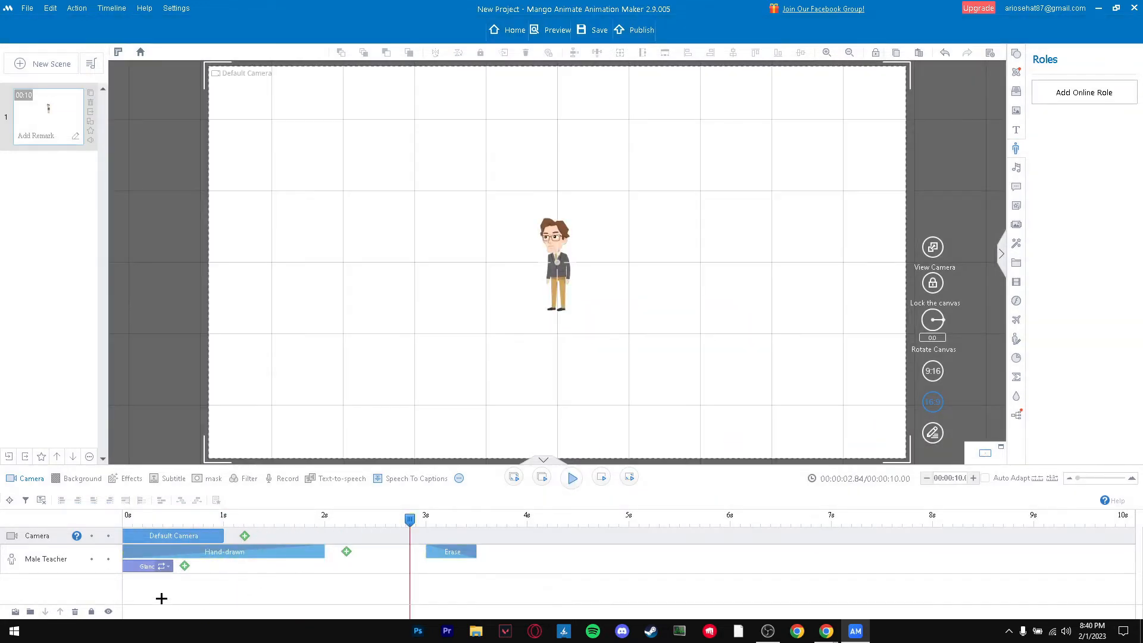
Enlarge the Male Teacher on the canvas to about 464 wide by 695 high.
{"action": "left_click", "coordinate": [593, 325]}
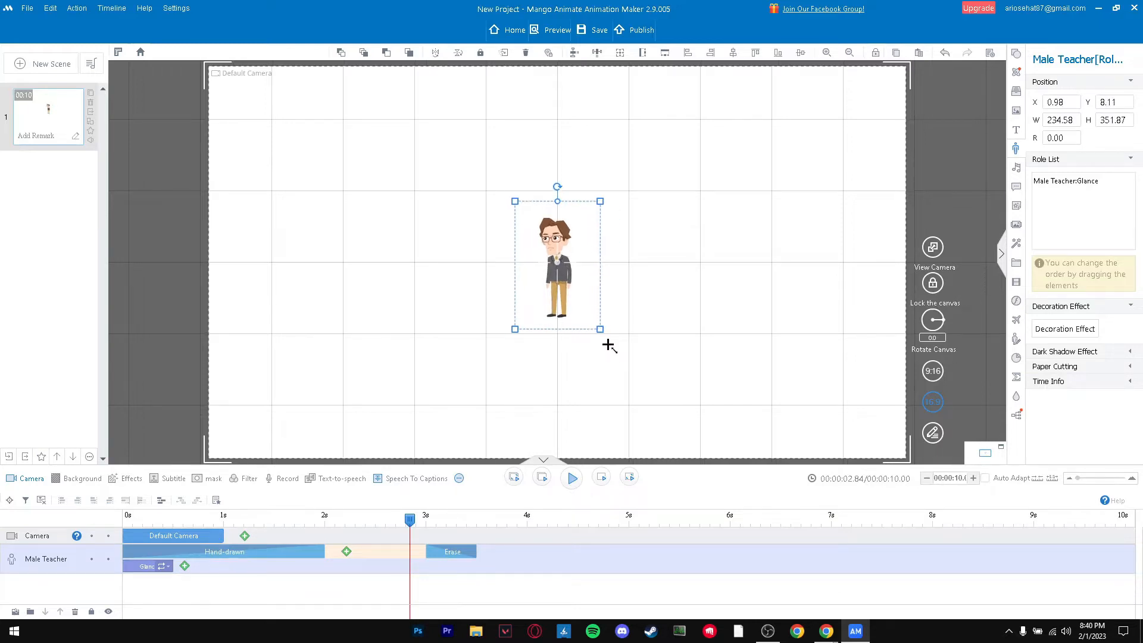
{"action": "mouse_move", "coordinate": [595, 324]}
{"action": "left_mouse_down"}
{"action": "mouse_move", "coordinate": [635, 406]}
{"action": "mouse_move", "coordinate": [584, 335]}
{"action": "left_mouse_up"}
{"action": "left_click", "coordinate": [722, 312]}
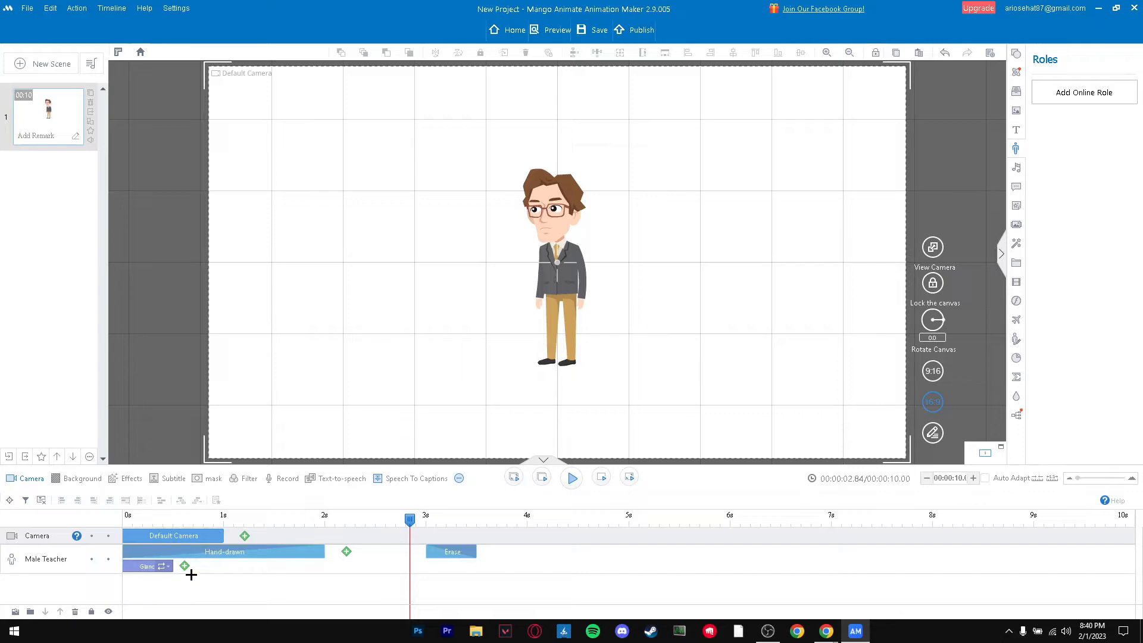
Add the Lift Hands action after Glance, extend it to about 1.5 seconds and shift its start to about the 2-second mark.
{"action": "double_click", "coordinate": [172, 565]}
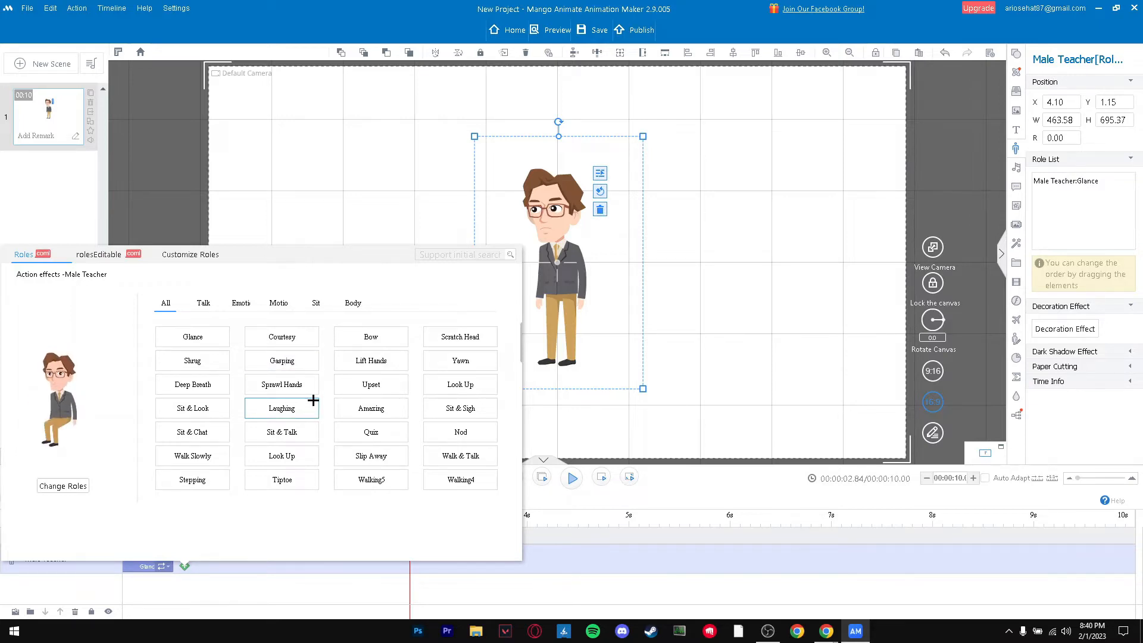
{"action": "left_click", "coordinate": [365, 367]}
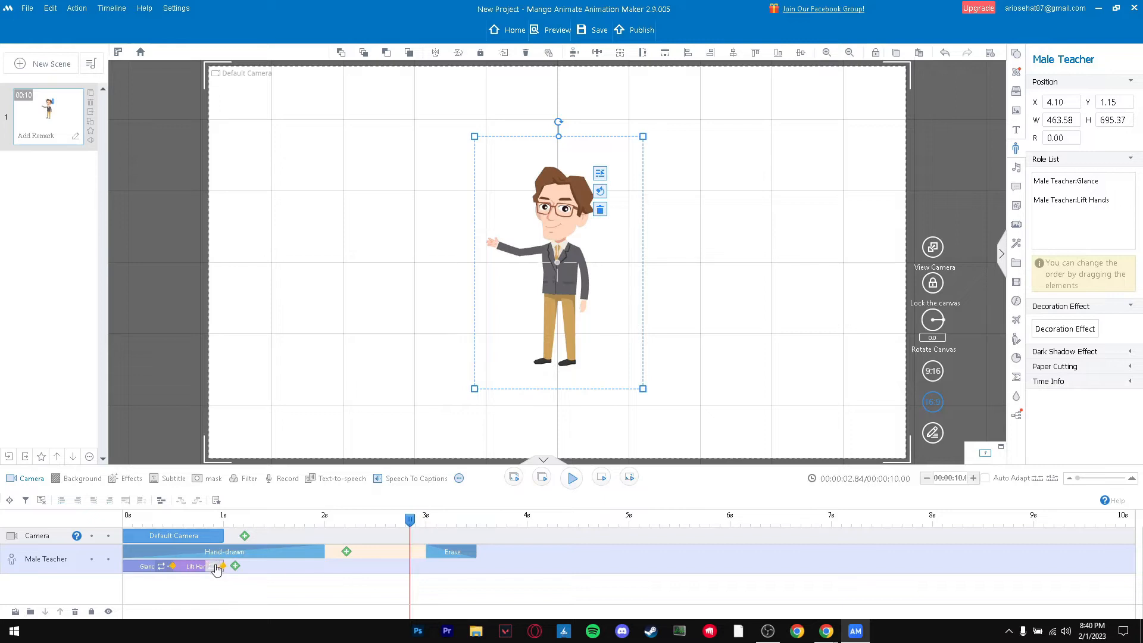
{"action": "left_click_drag", "start_coordinate": [223, 566], "coordinate": [328, 566]}
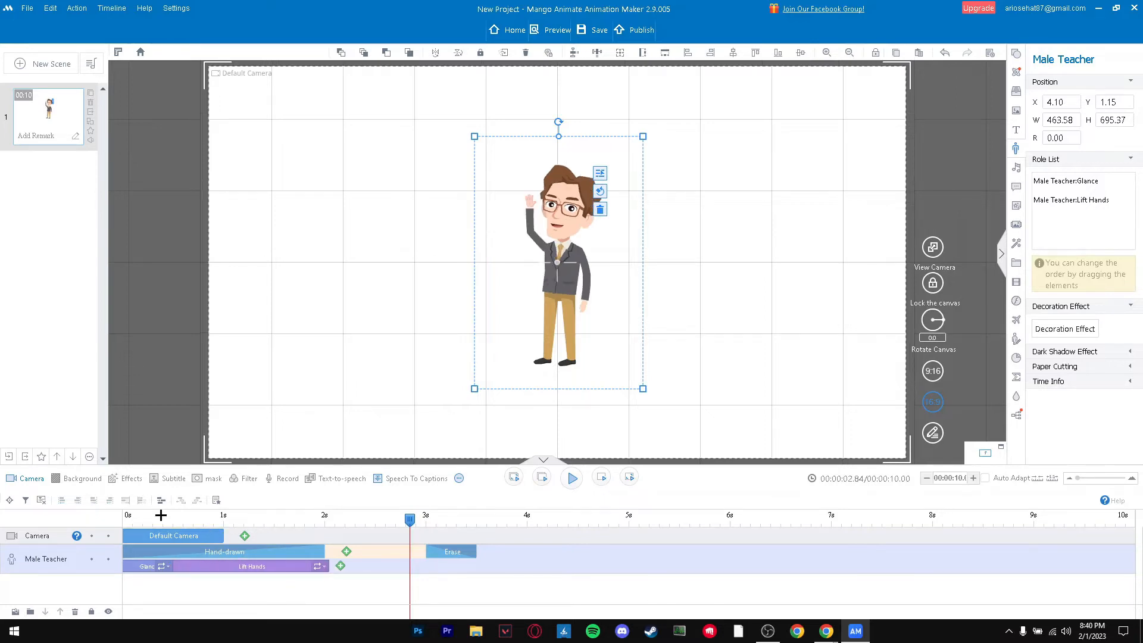
{"action": "left_click", "coordinate": [160, 515]}
{"action": "left_click_drag", "start_coordinate": [214, 567], "coordinate": [361, 566]}
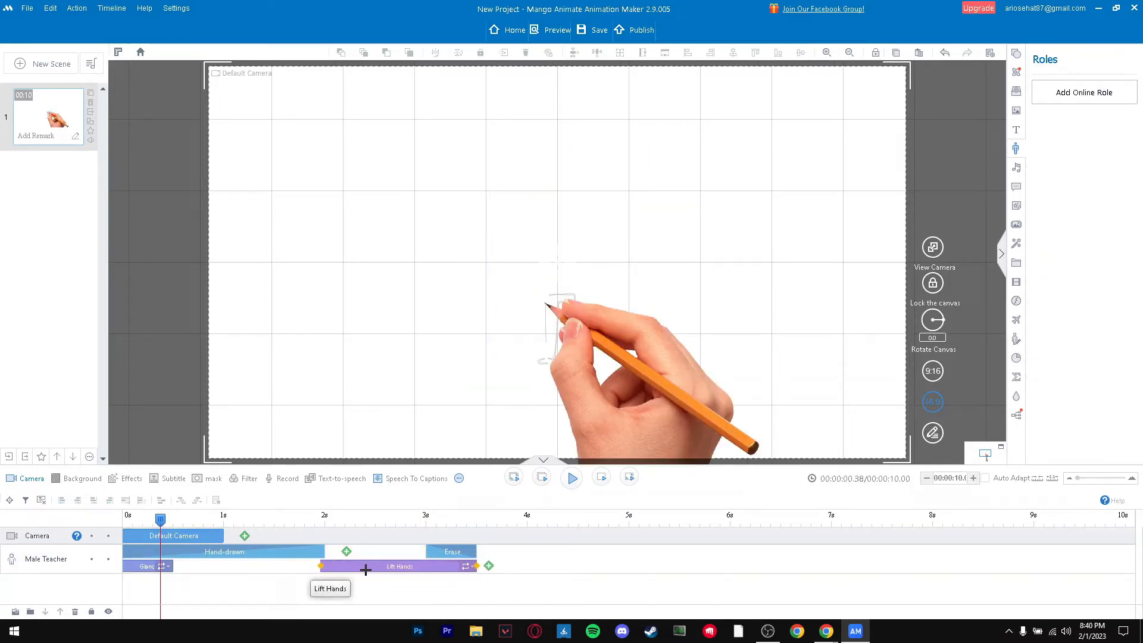
Play the timeline from about 1 second to preview the Lift Hands action.
{"action": "left_click", "coordinate": [242, 517]}
{"action": "key", "text": "space"}
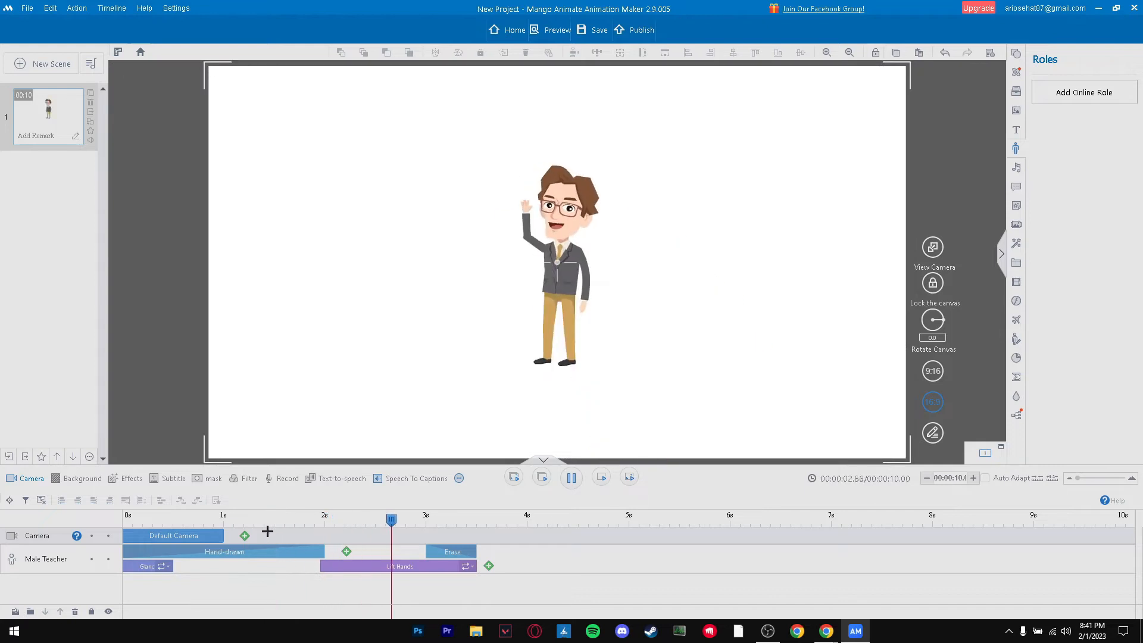
{"action": "key", "text": "space"}
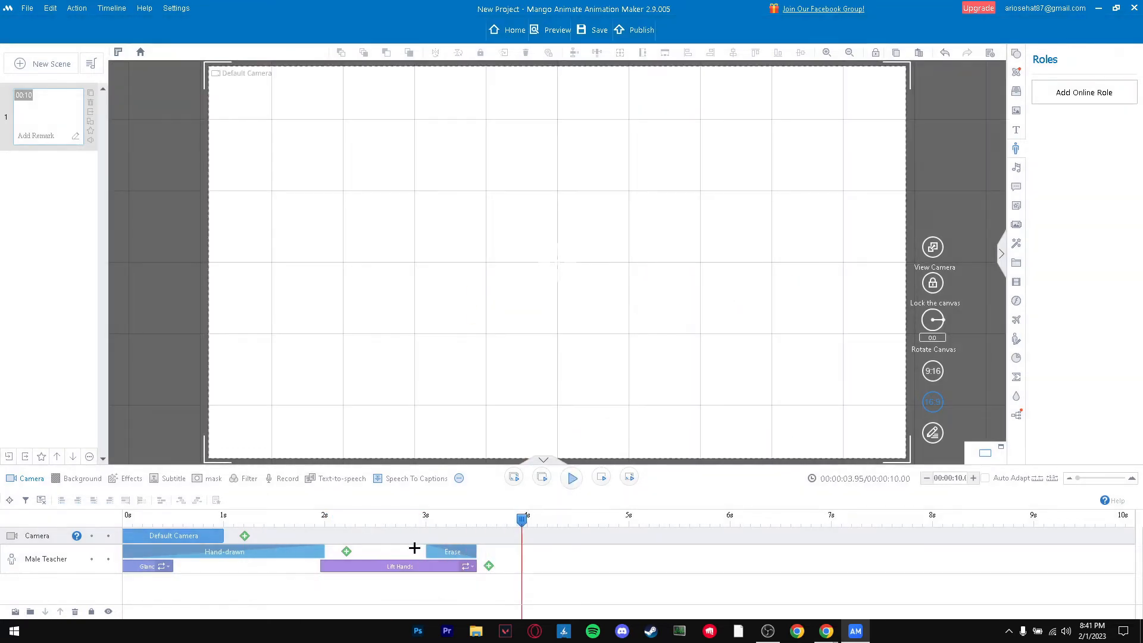
Move the Male Teacher's Erase exit effect to start at about 7.8 seconds and preview the scene from about 2.5 seconds.
{"action": "left_click", "coordinate": [453, 551]}
{"action": "left_click_drag", "start_coordinate": [452, 551], "coordinate": [941, 552]}
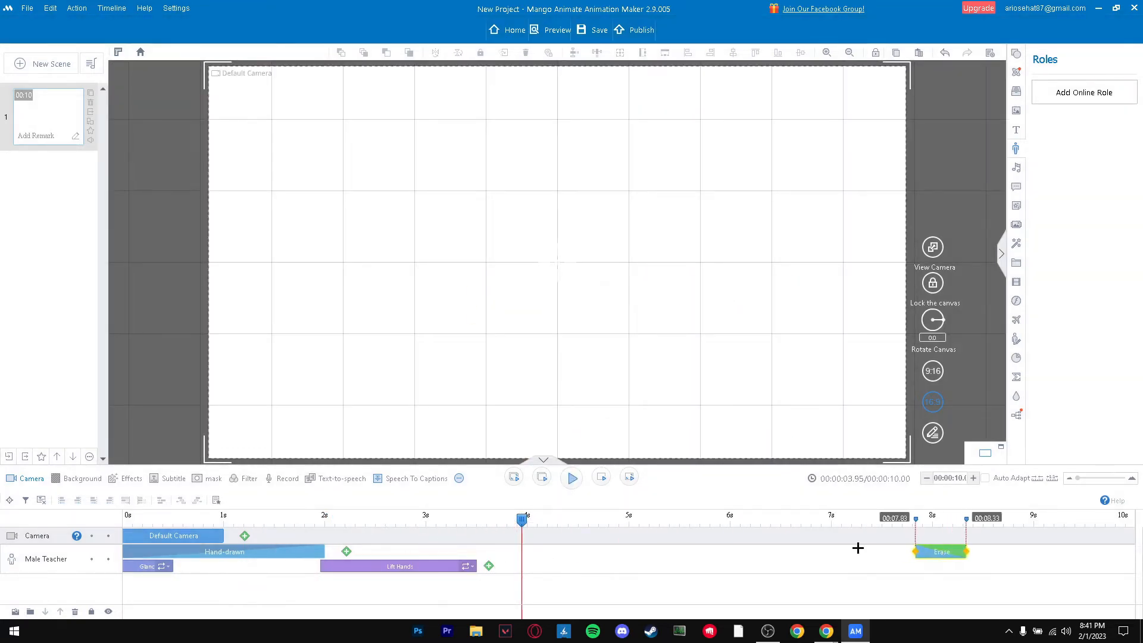
{"action": "left_click", "coordinate": [375, 514]}
{"action": "key", "text": "space"}
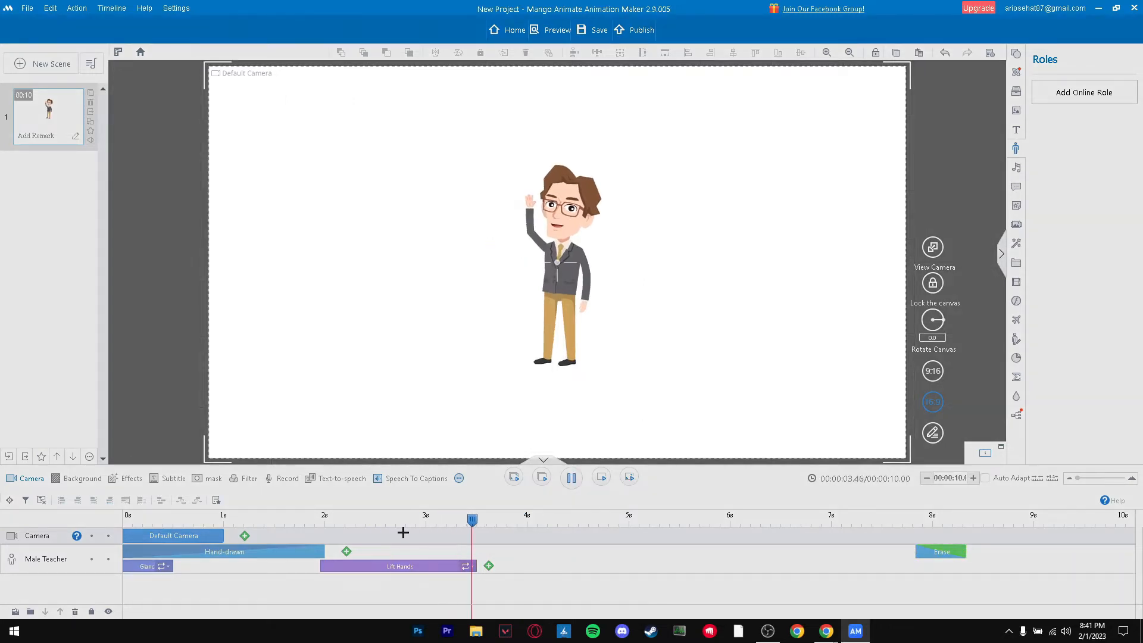
{"action": "key", "text": "space"}
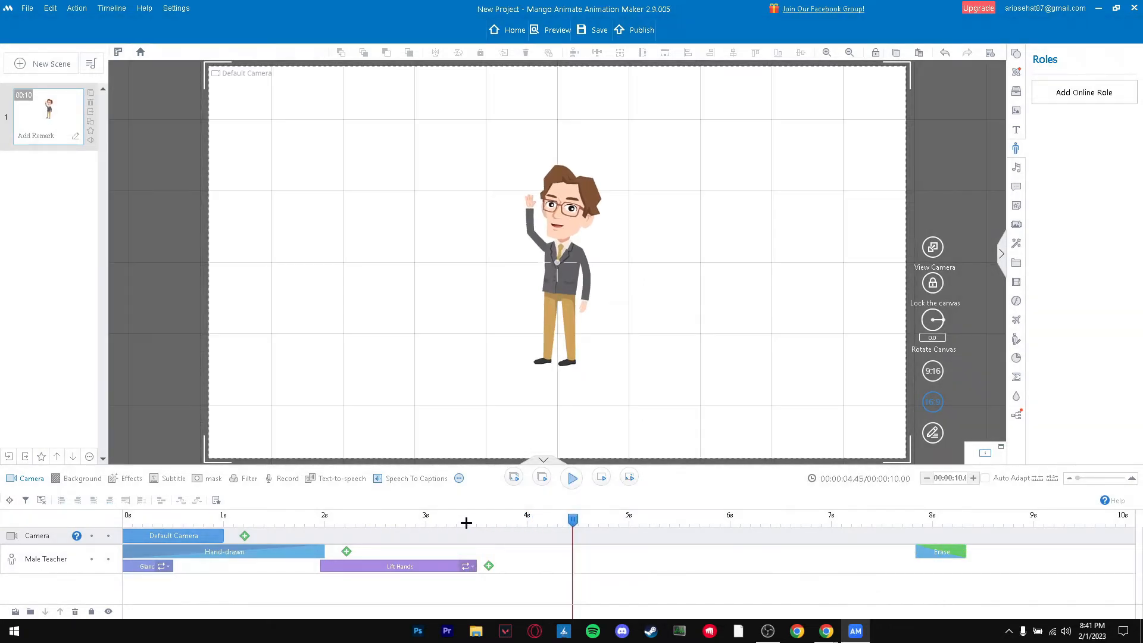
Add the Walk Slowly motion action to the Male Teacher directly after Lift Hands and preview it from about 3.4 seconds.
{"action": "left_click", "coordinate": [488, 565]}
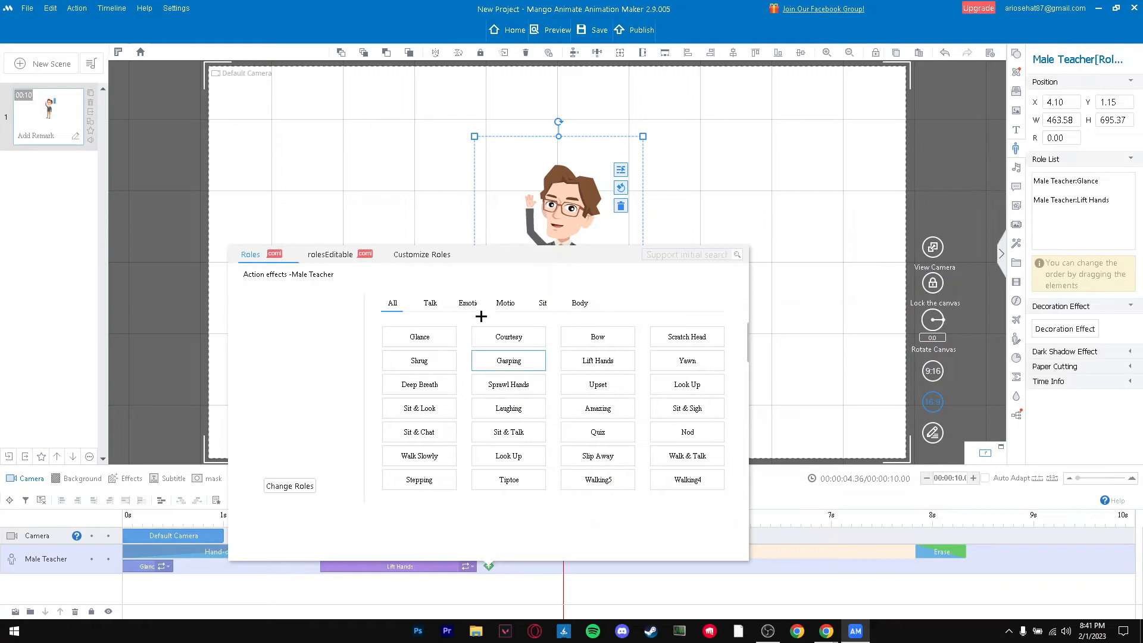
{"action": "left_click", "coordinate": [517, 304]}
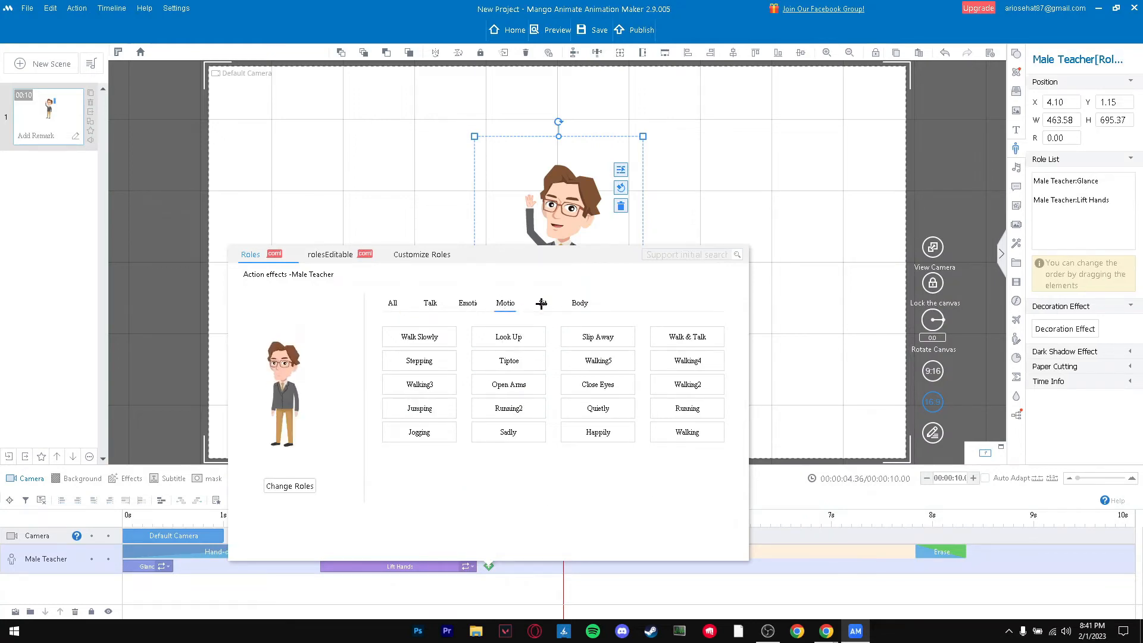
{"action": "left_click", "coordinate": [418, 341]}
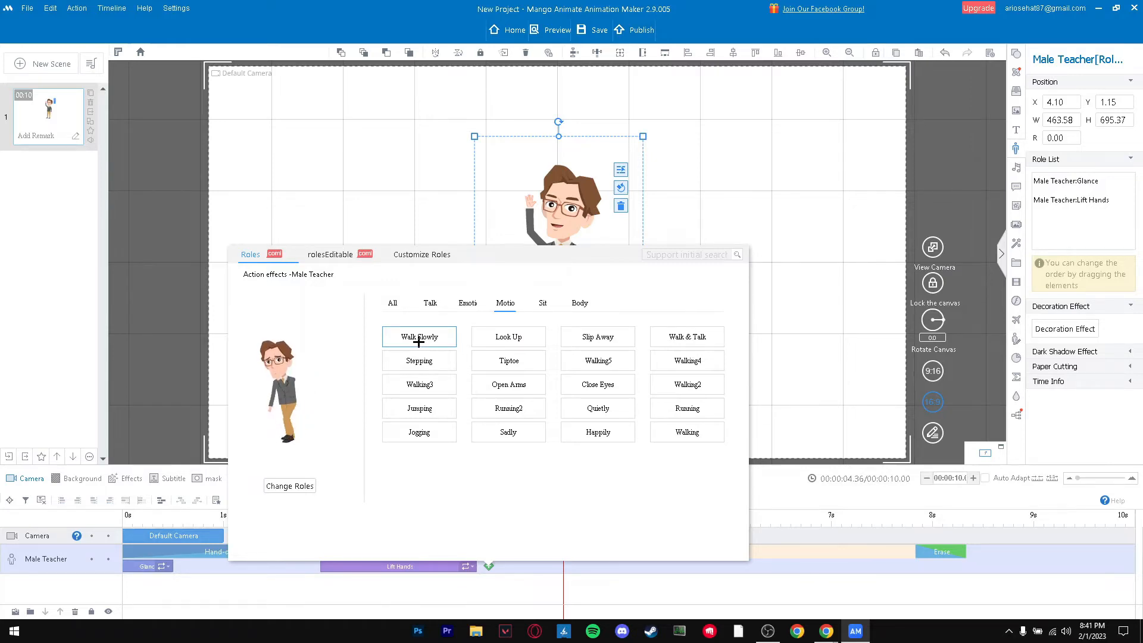
{"action": "left_click", "coordinate": [419, 337]}
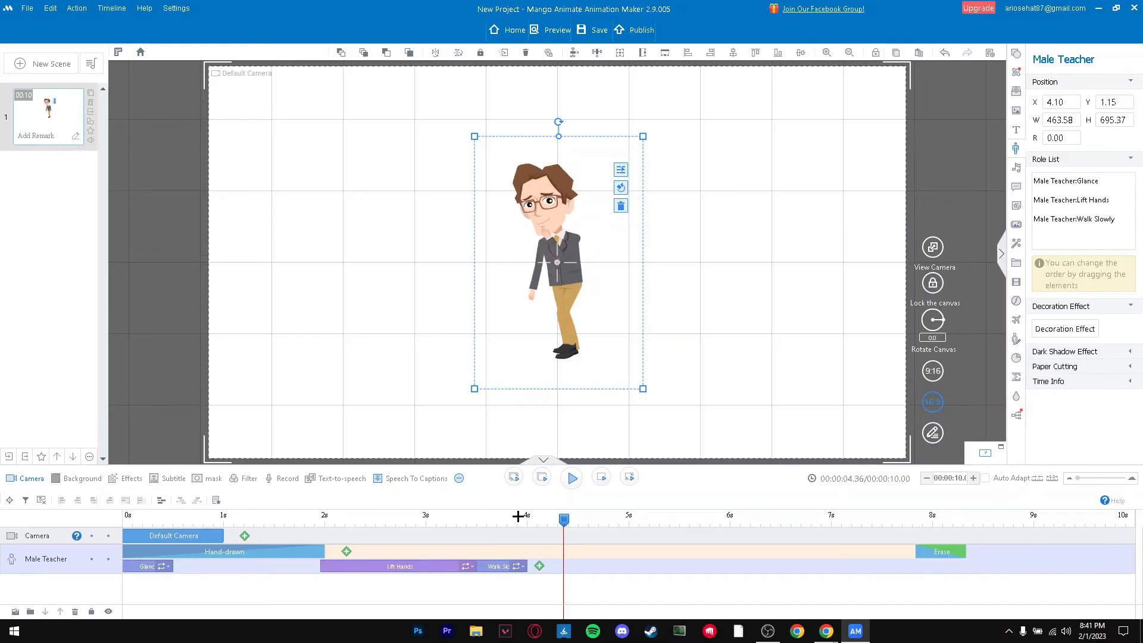
{"action": "left_click", "coordinate": [467, 518]}
{"action": "key", "text": "space"}
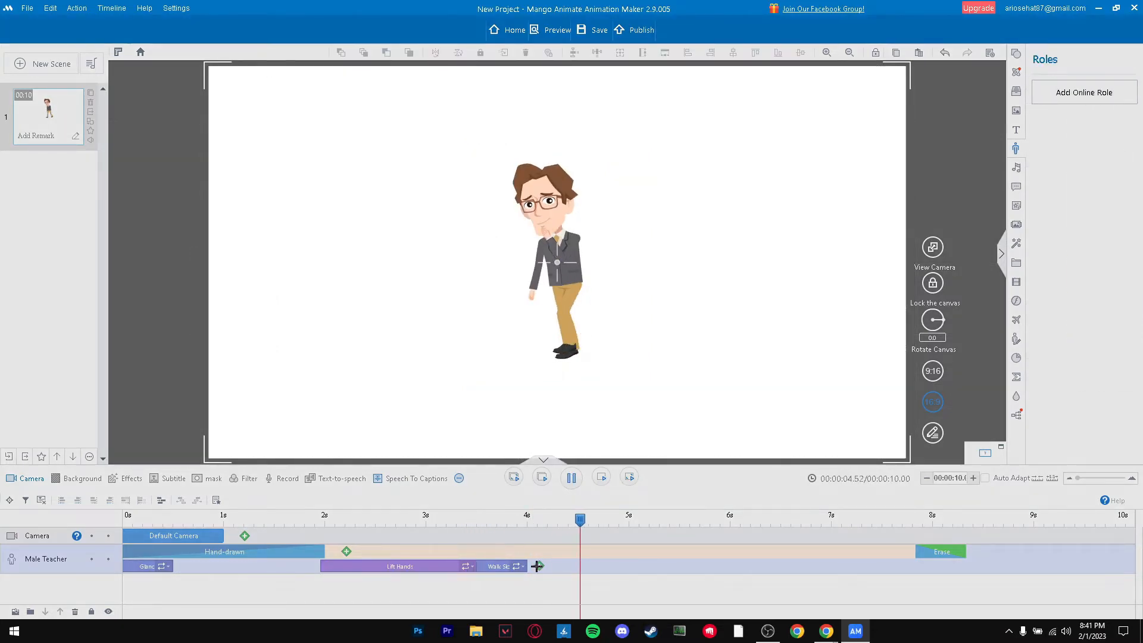
{"action": "key", "text": "space"}
Extend the Walk Slowly action to end at about 7.8 seconds, just before the Erase effect, and preview the walk.
{"action": "left_click_drag", "start_coordinate": [525, 571], "coordinate": [591, 568]}
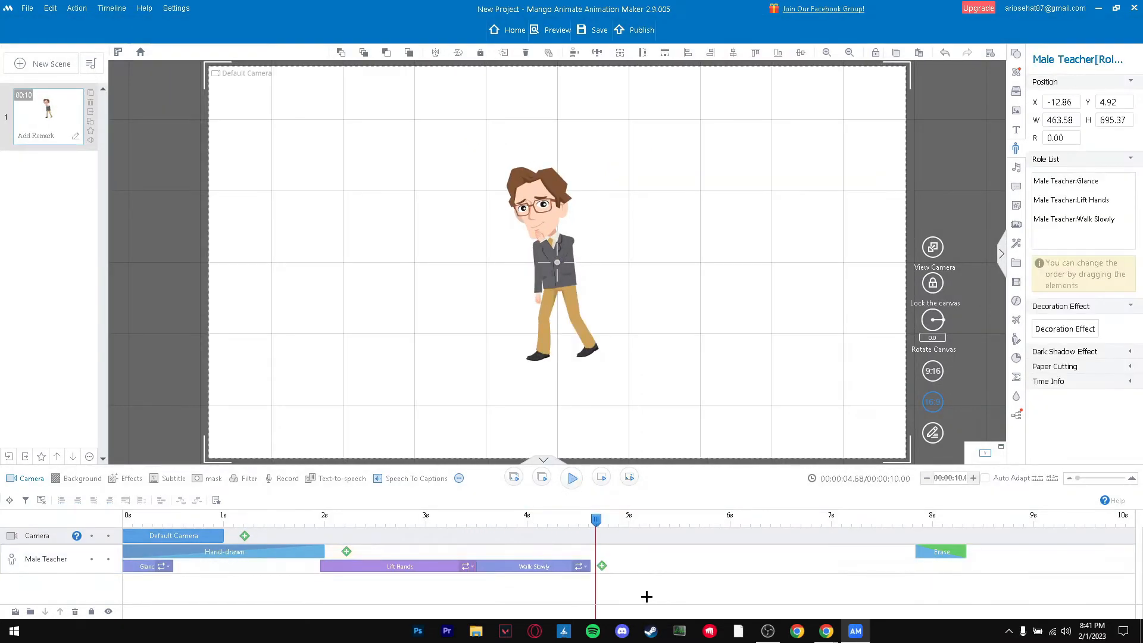
{"action": "left_click", "coordinate": [582, 567]}
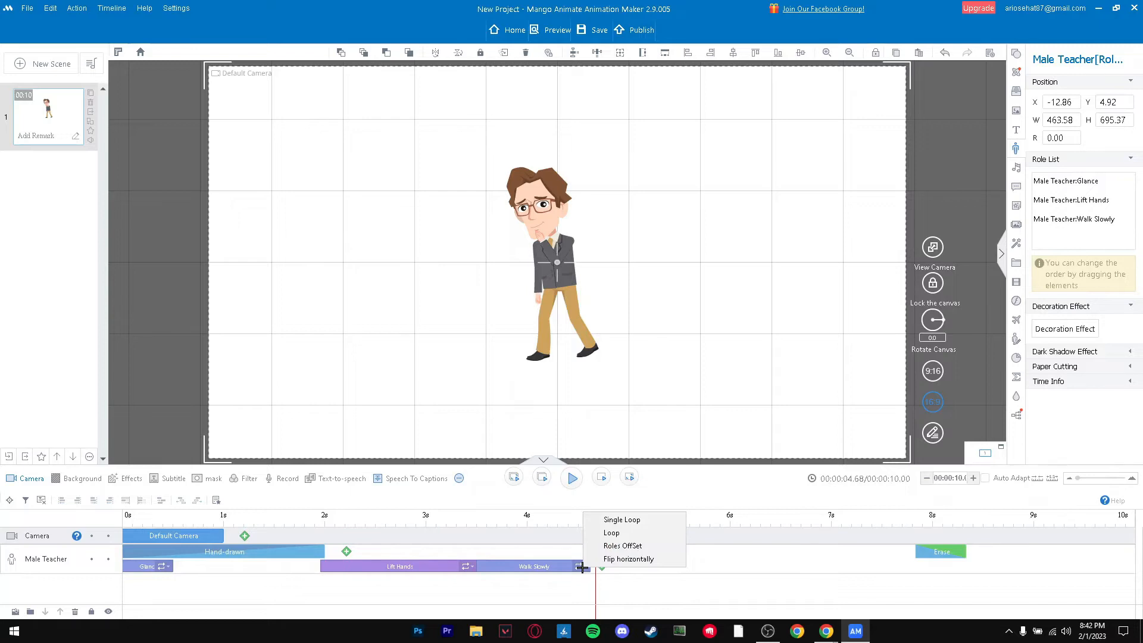
{"action": "left_click", "coordinate": [610, 572]}
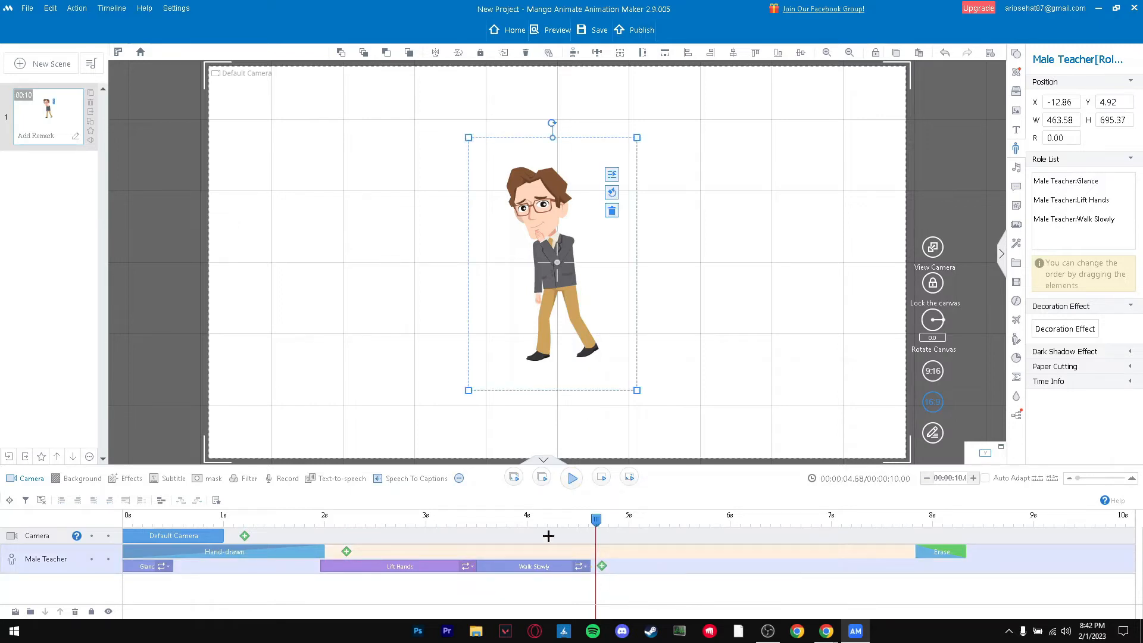
{"action": "left_click", "coordinate": [499, 513]}
{"action": "key", "text": "space"}
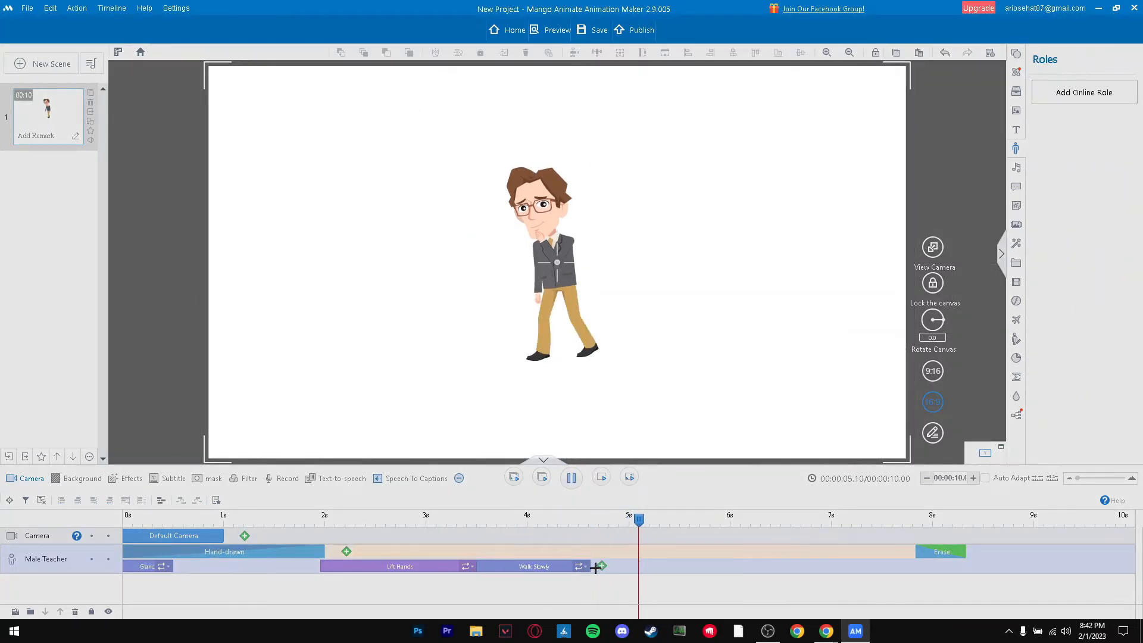
{"action": "key", "text": "space"}
{"action": "left_click_drag", "start_coordinate": [591, 566], "coordinate": [912, 582]}
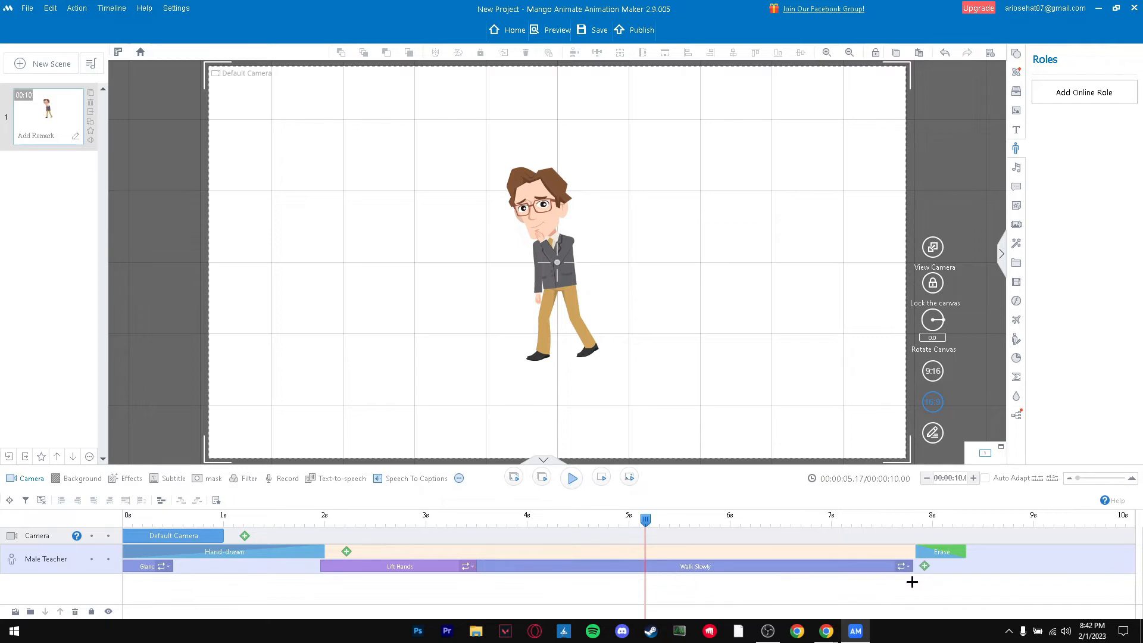
{"action": "key", "text": "space"}
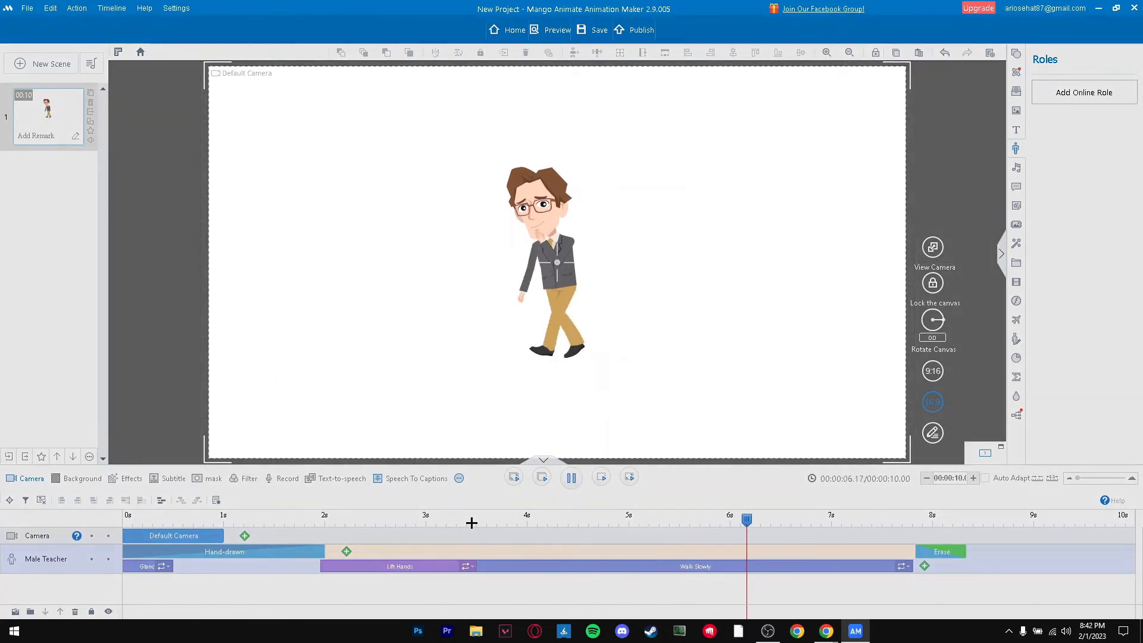
{"action": "key", "text": "space"}
Add a text element reading HELLO beside the teacher's head, with the playhead at about 3.5 seconds.
{"action": "left_click", "coordinate": [475, 515]}
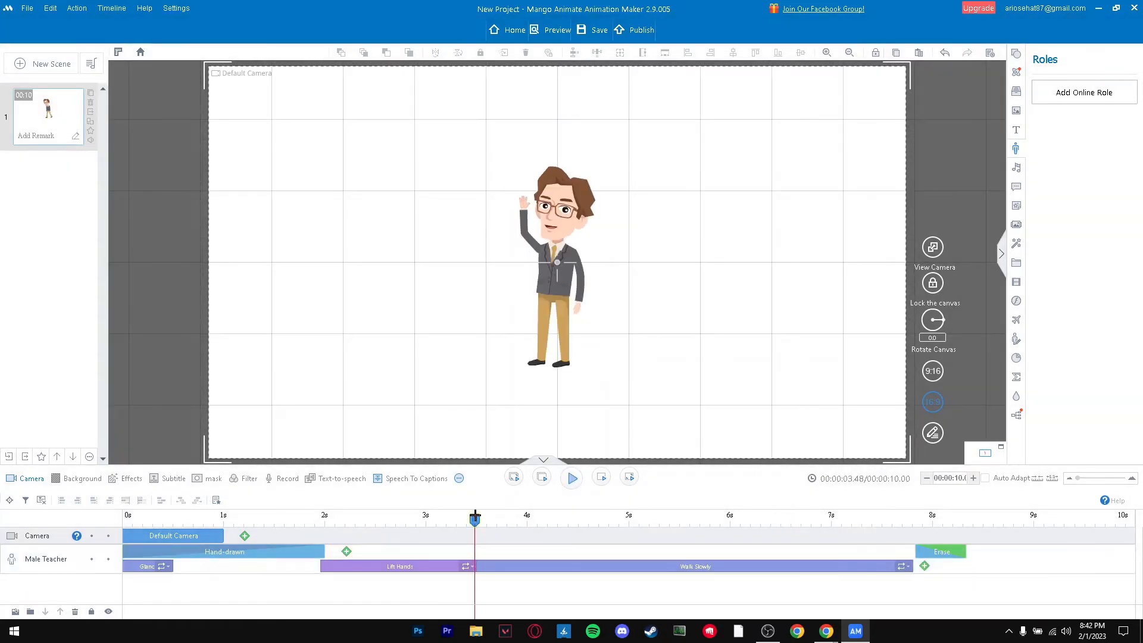
{"action": "left_click", "coordinate": [1016, 130]}
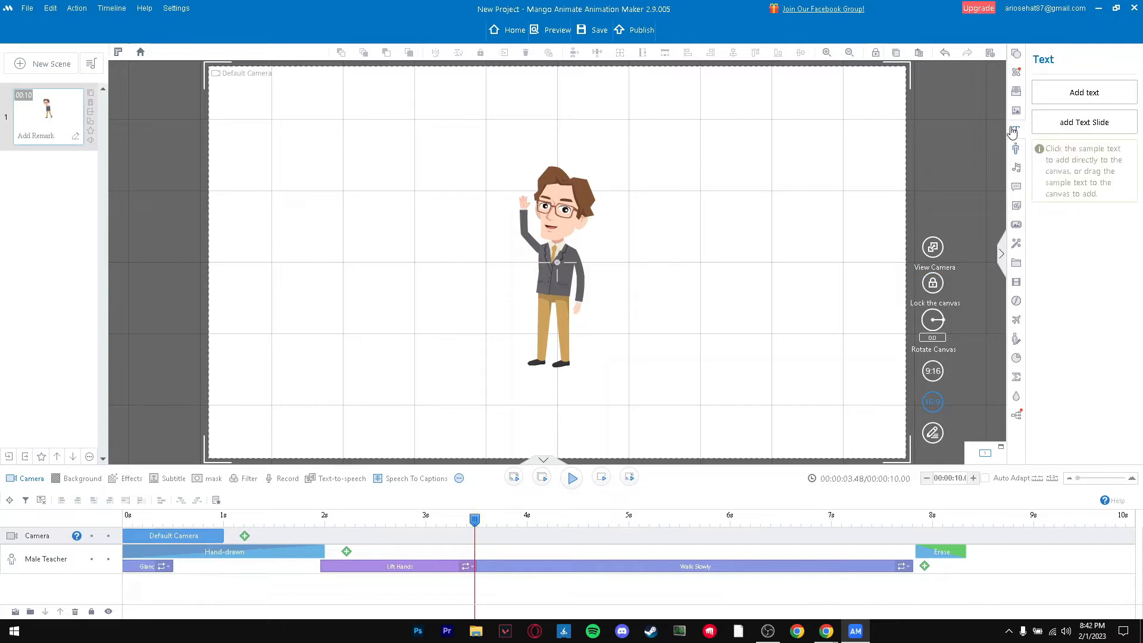
{"action": "left_click", "coordinate": [1094, 95]}
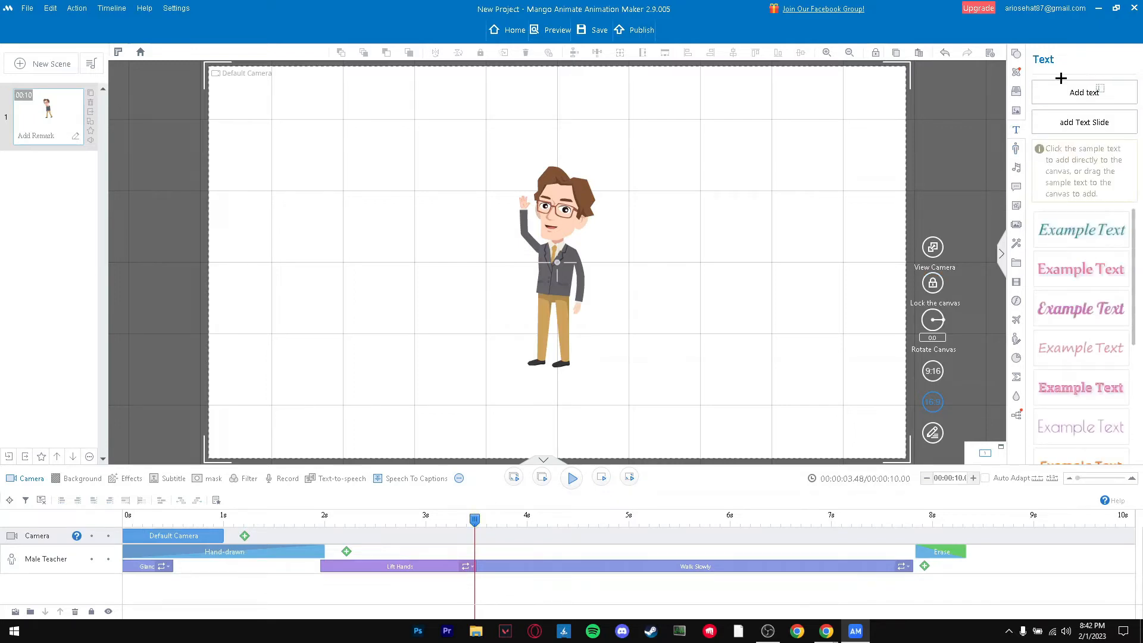
{"action": "left_click", "coordinate": [730, 178]}
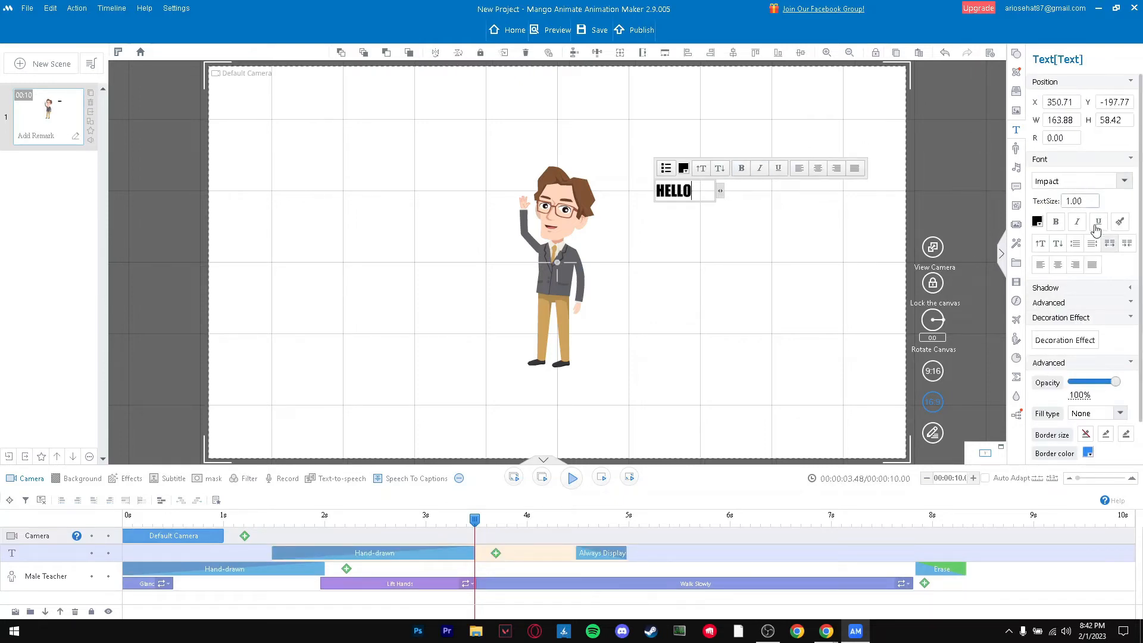
Set the HELLO text's font to Arial Black and widen its text box to about 226 so the word fits one line.
{"action": "left_click", "coordinate": [1117, 181]}
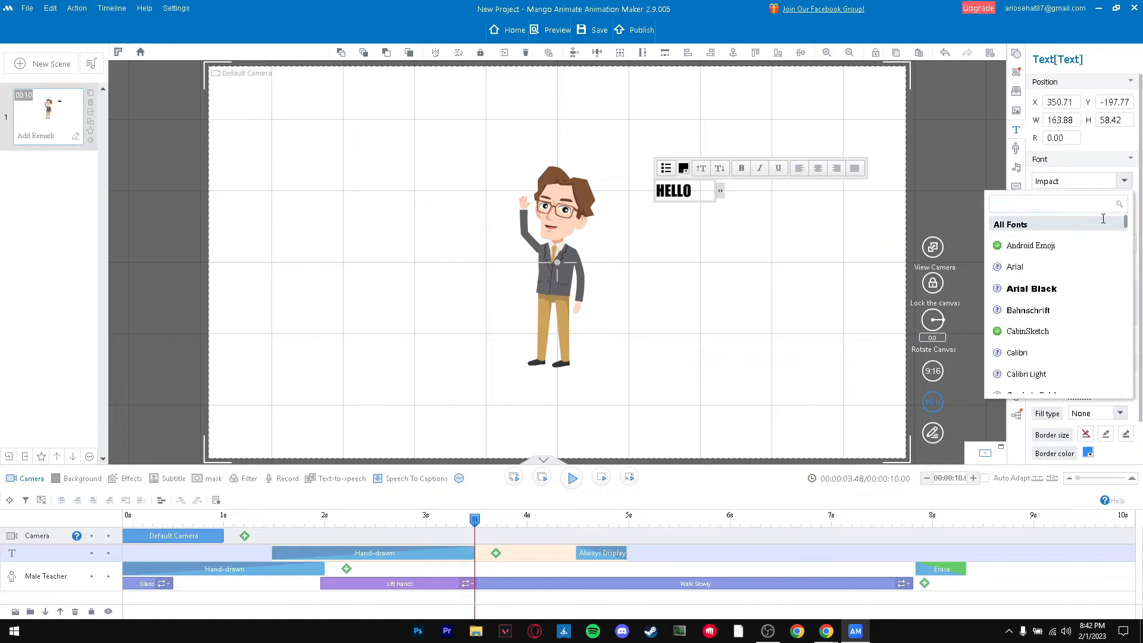
{"action": "left_click", "coordinate": [1070, 283]}
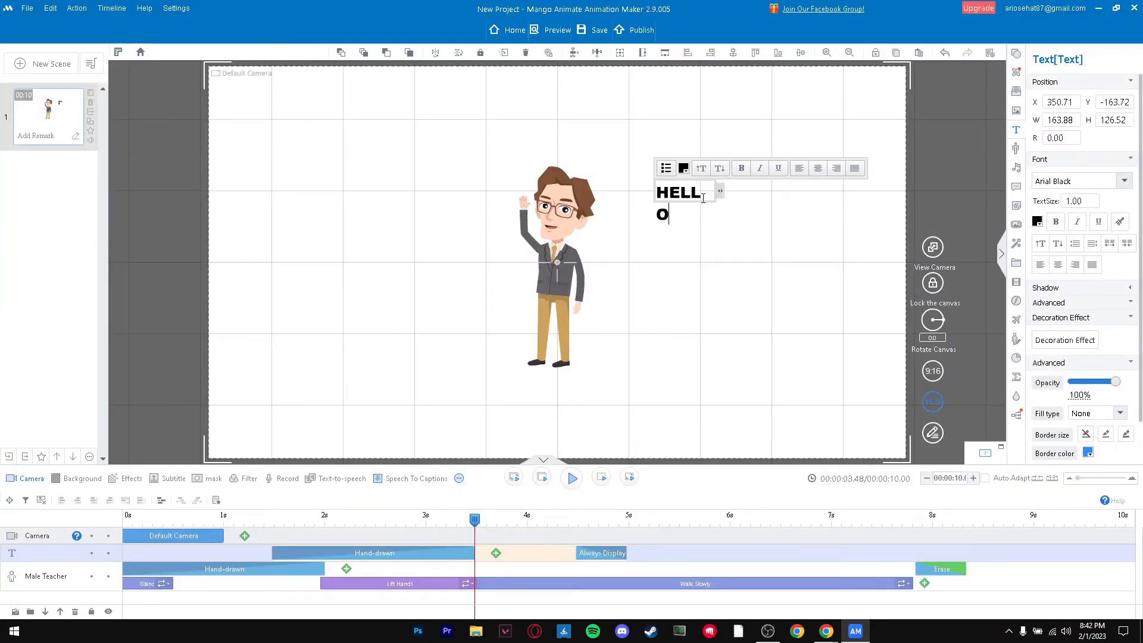
{"action": "left_click_drag", "start_coordinate": [721, 199], "coordinate": [742, 193]}
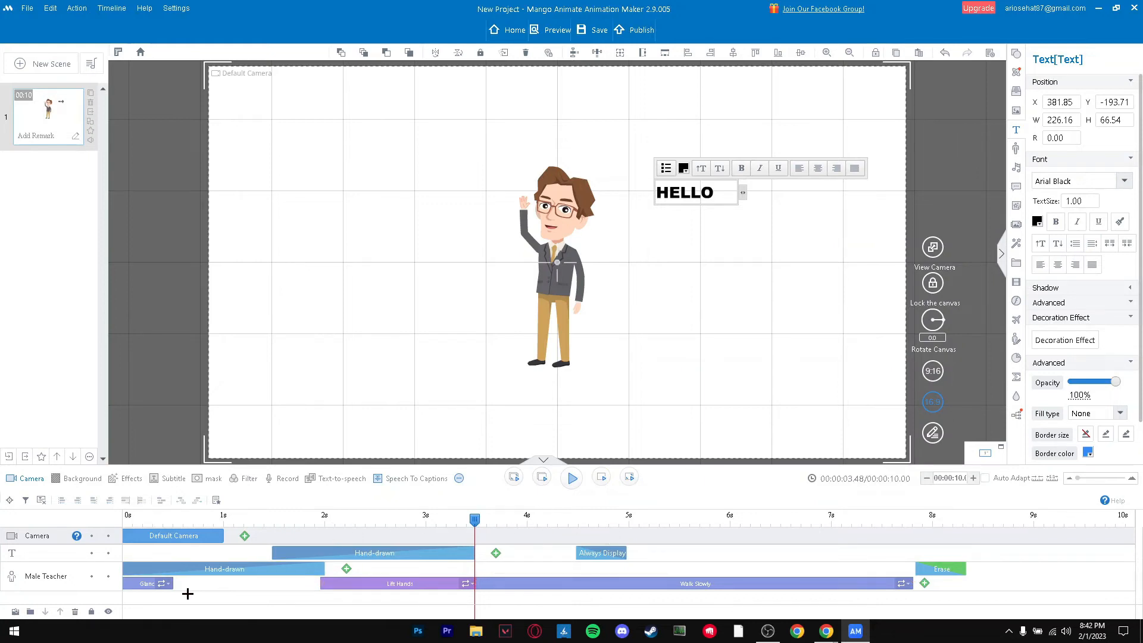
{"action": "left_click", "coordinate": [458, 555]}
{"action": "left_click", "coordinate": [819, 322]}
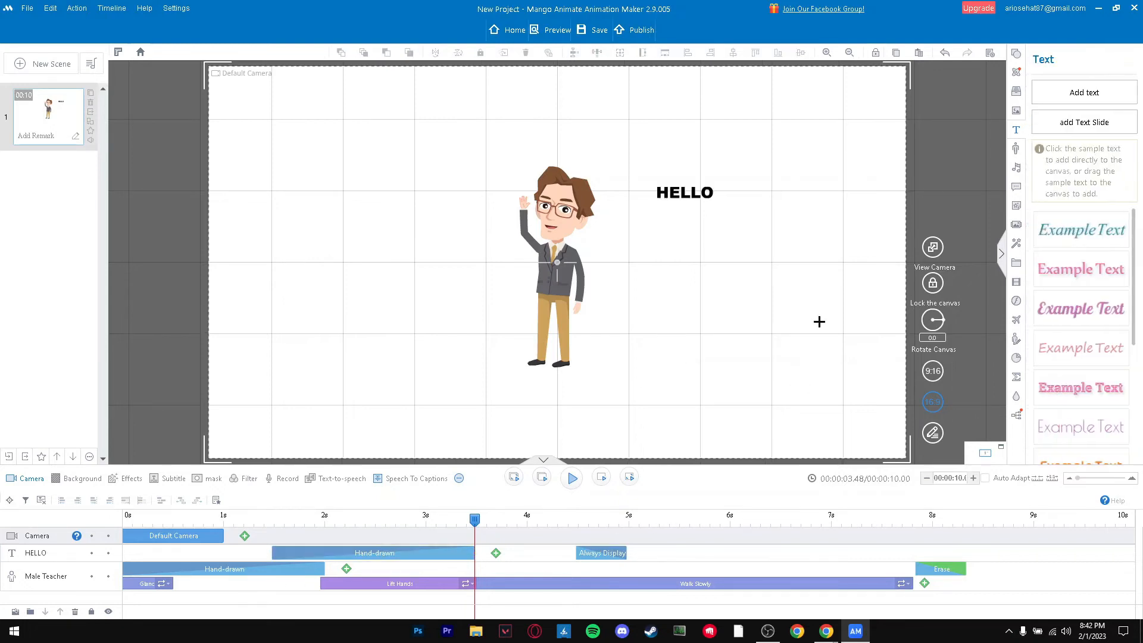
Enlarge the HELLO text to about 522 wide by 154 high and place it above and left of the teacher's head.
{"action": "left_click", "coordinate": [685, 191]}
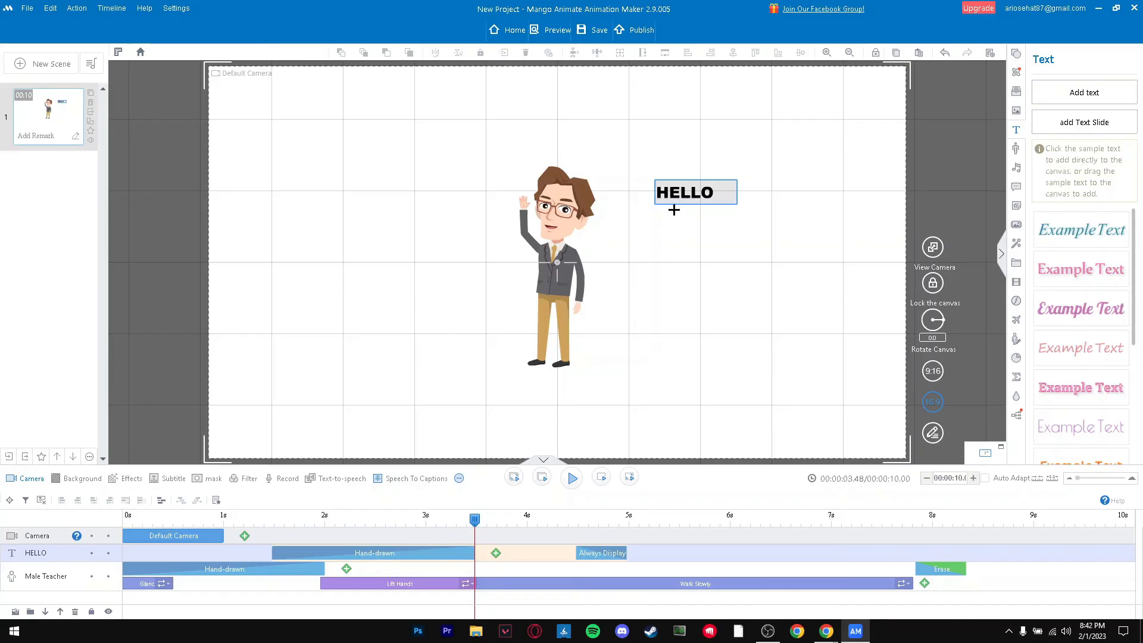
{"action": "left_click", "coordinate": [723, 399]}
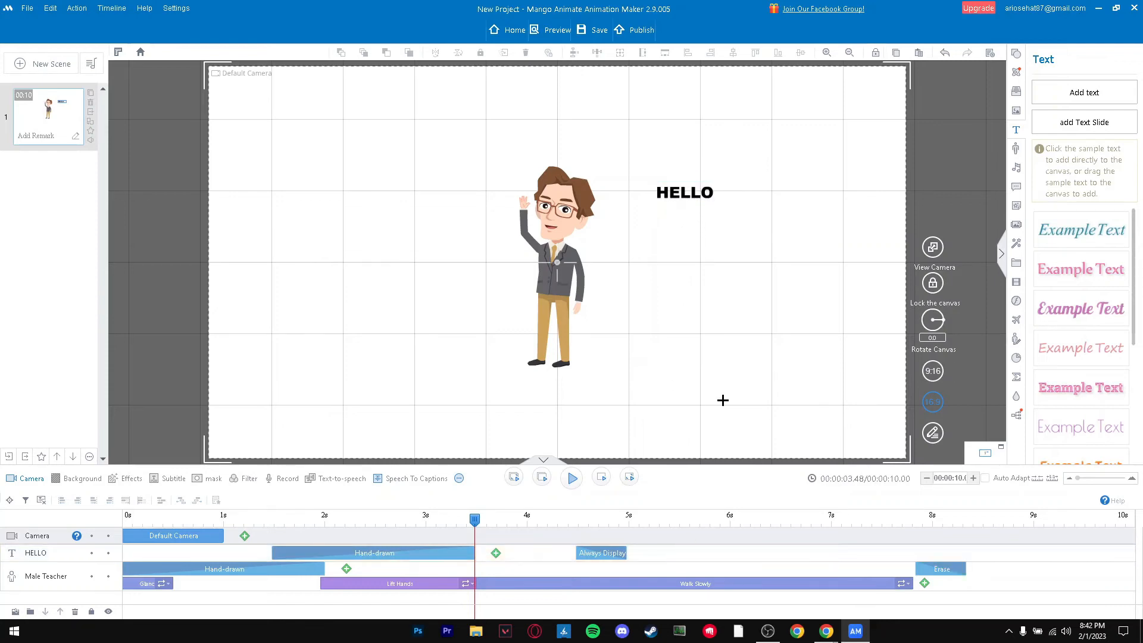
{"action": "left_click", "coordinate": [688, 200]}
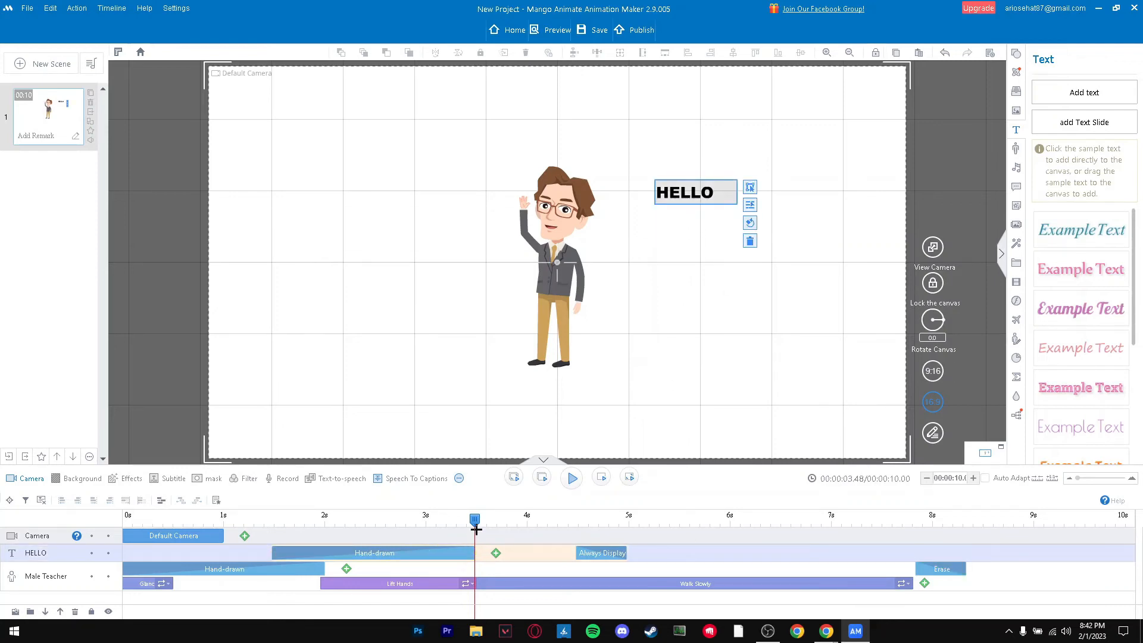
{"action": "left_click", "coordinate": [475, 520]}
{"action": "left_click_drag", "start_coordinate": [443, 521], "coordinate": [556, 526]}
{"action": "left_click_drag", "start_coordinate": [688, 193], "coordinate": [789, 345]}
{"action": "left_click_drag", "start_coordinate": [694, 238], "coordinate": [459, 113]}
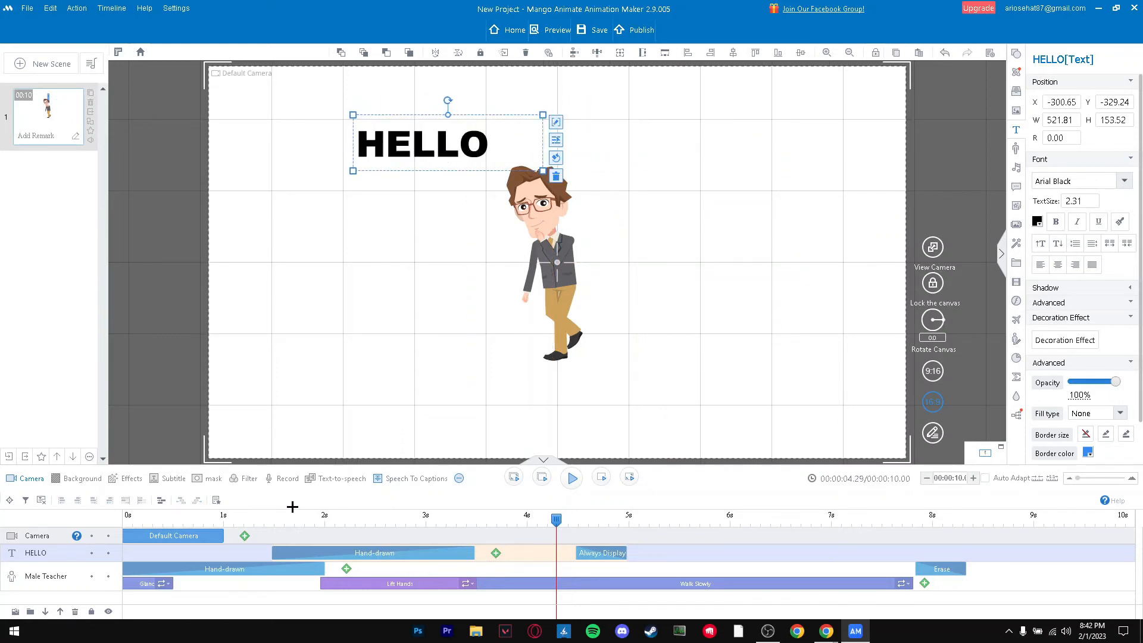
Try starting the HELLO text's Hand-drawn entrance at about 0.4 seconds and preview it from about 1.4 seconds.
{"action": "left_click", "coordinate": [318, 519]}
{"action": "left_click_drag", "start_coordinate": [376, 557], "coordinate": [269, 559]}
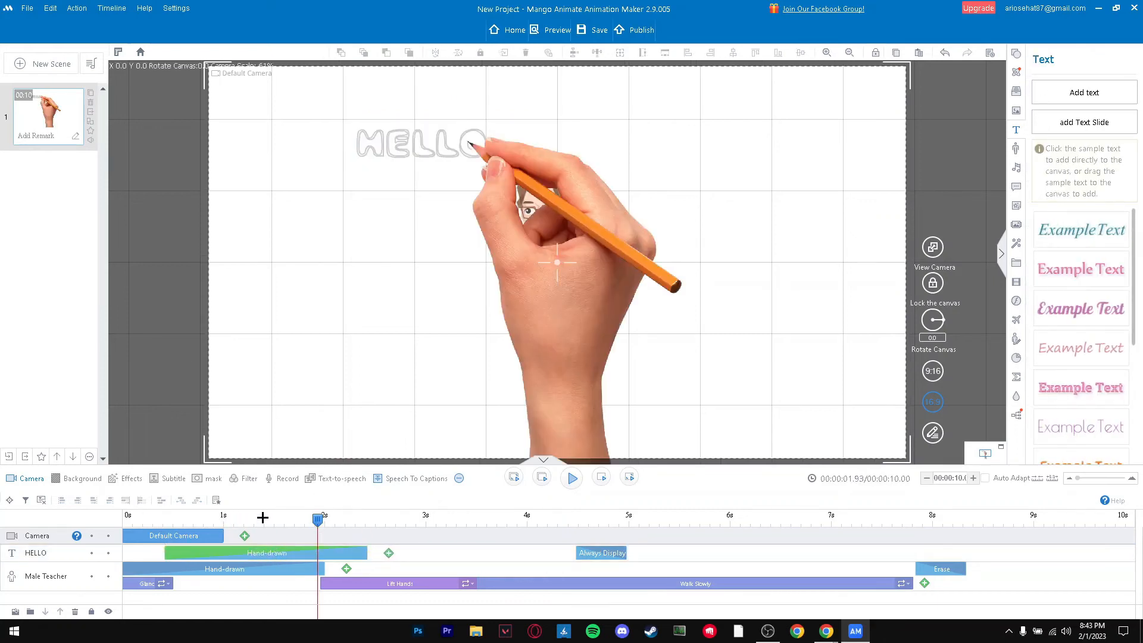
{"action": "left_click", "coordinate": [263, 517]}
{"action": "key", "text": "space"}
{"action": "key", "text": "space"}
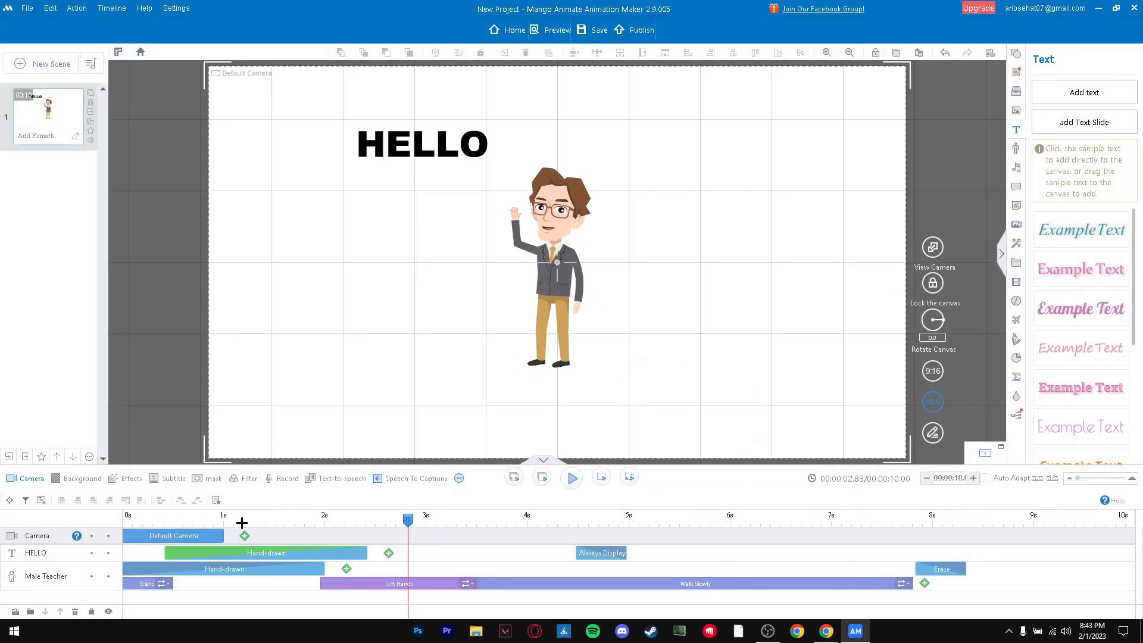
Move the HELLO text's Hand-drawn entrance to start at about 2.1 seconds and preview it from about 1.2 seconds.
{"action": "left_click_drag", "start_coordinate": [251, 551], "coordinate": [422, 546]}
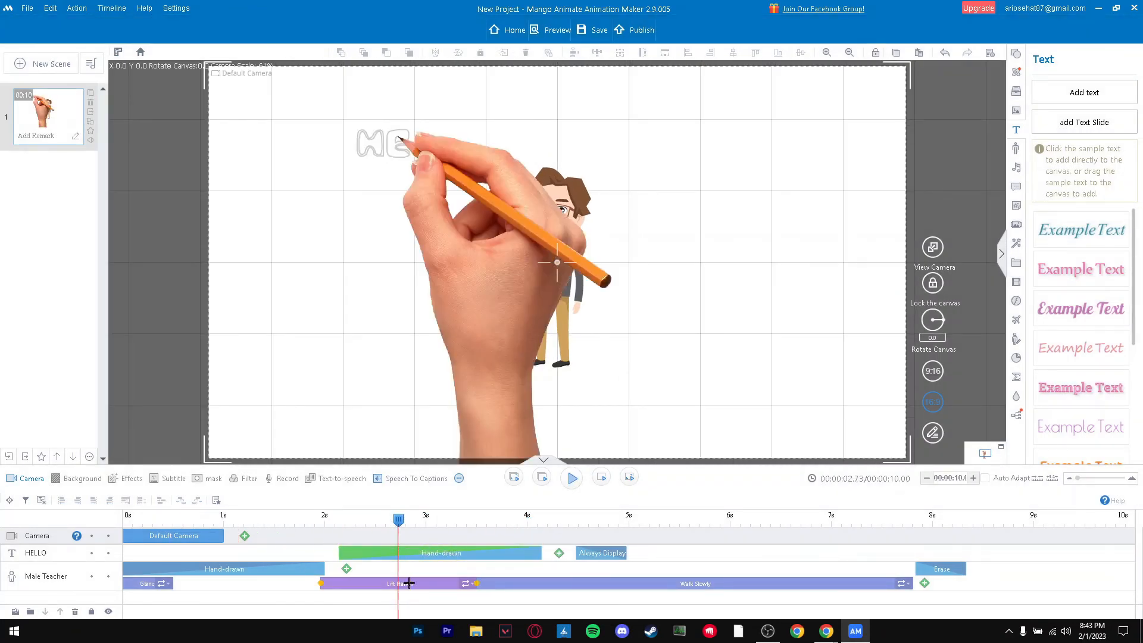
{"action": "left_click", "coordinate": [323, 517]}
{"action": "left_click", "coordinate": [243, 517]}
{"action": "key", "text": "space"}
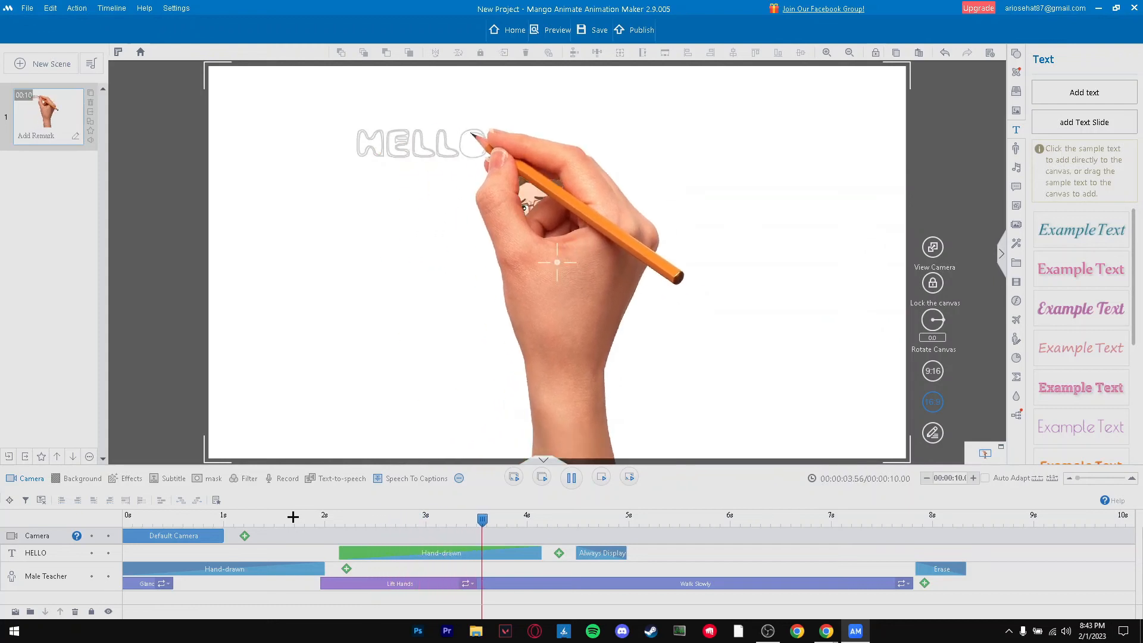
Replace the HELLO text's Hand-drawn entrance effect with None.
{"action": "left_click", "coordinate": [394, 552]}
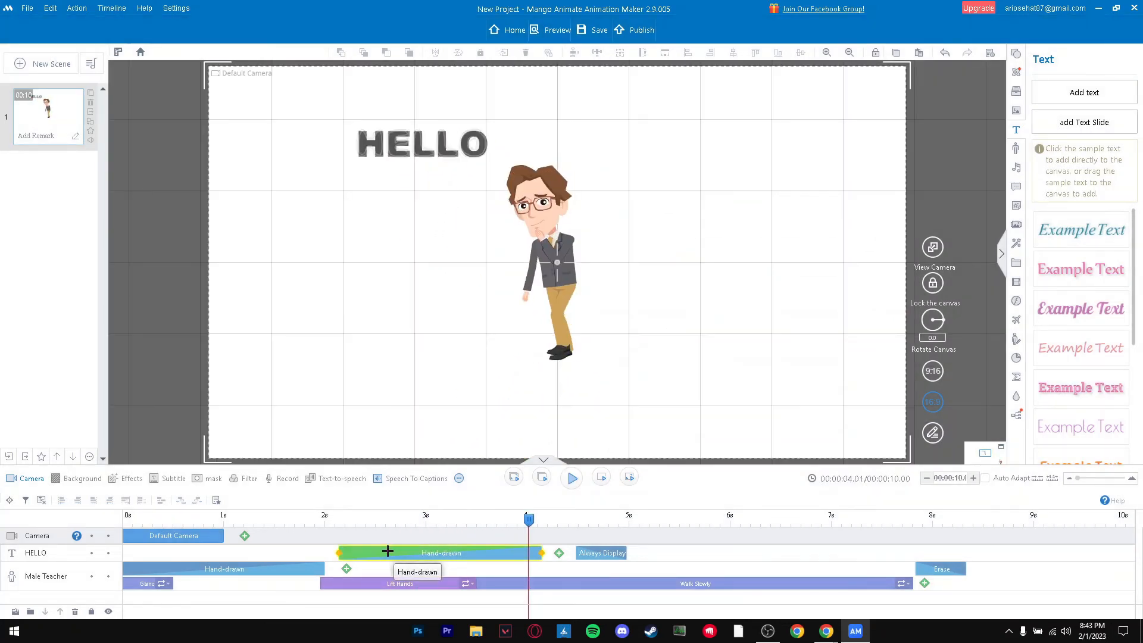
{"action": "double_click", "coordinate": [392, 552]}
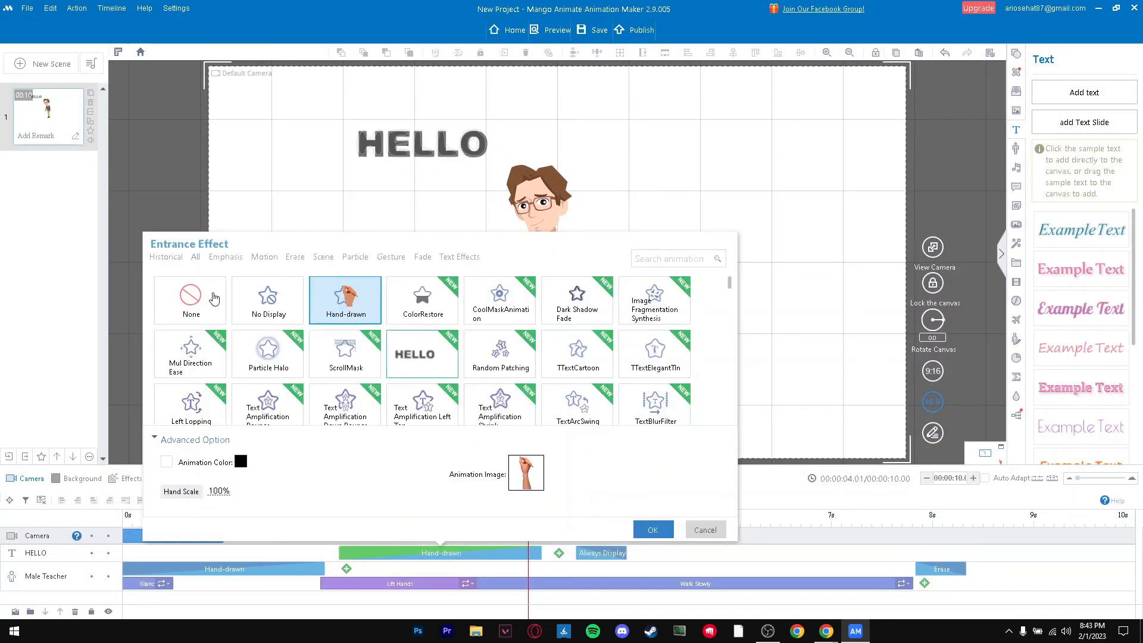
{"action": "left_click", "coordinate": [190, 299]}
{"action": "left_click", "coordinate": [654, 529]}
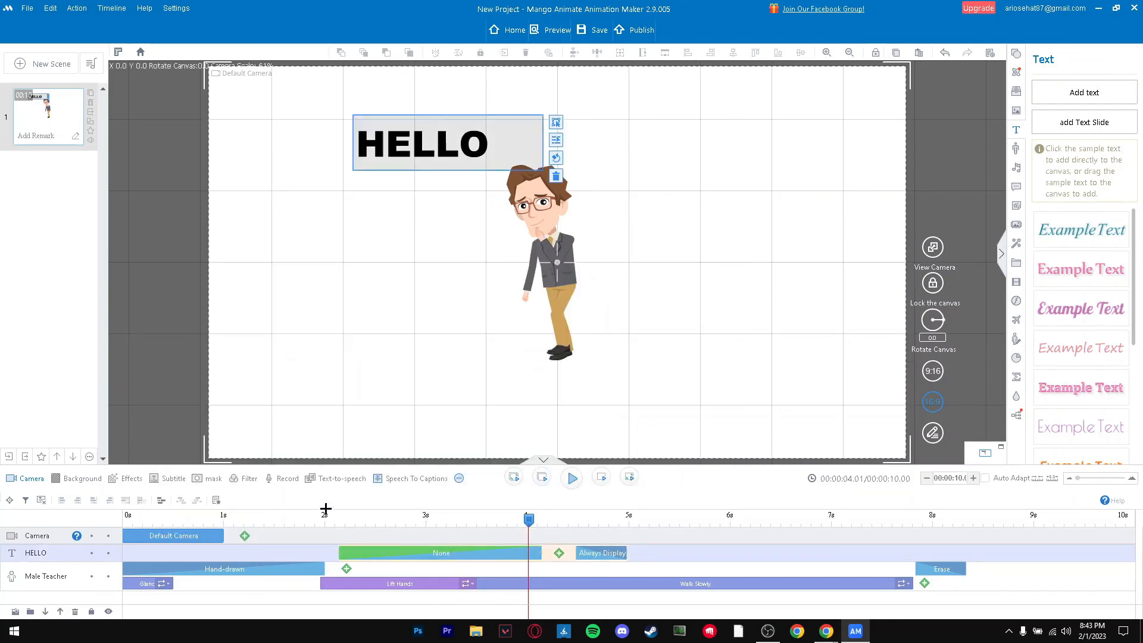
Play the timeline from about the 2-second mark to check how HELLO's appearance lines up with the Lift Hands action.
{"action": "left_click", "coordinate": [343, 523]}
{"action": "key", "text": "space"}
{"action": "key", "text": "space"}
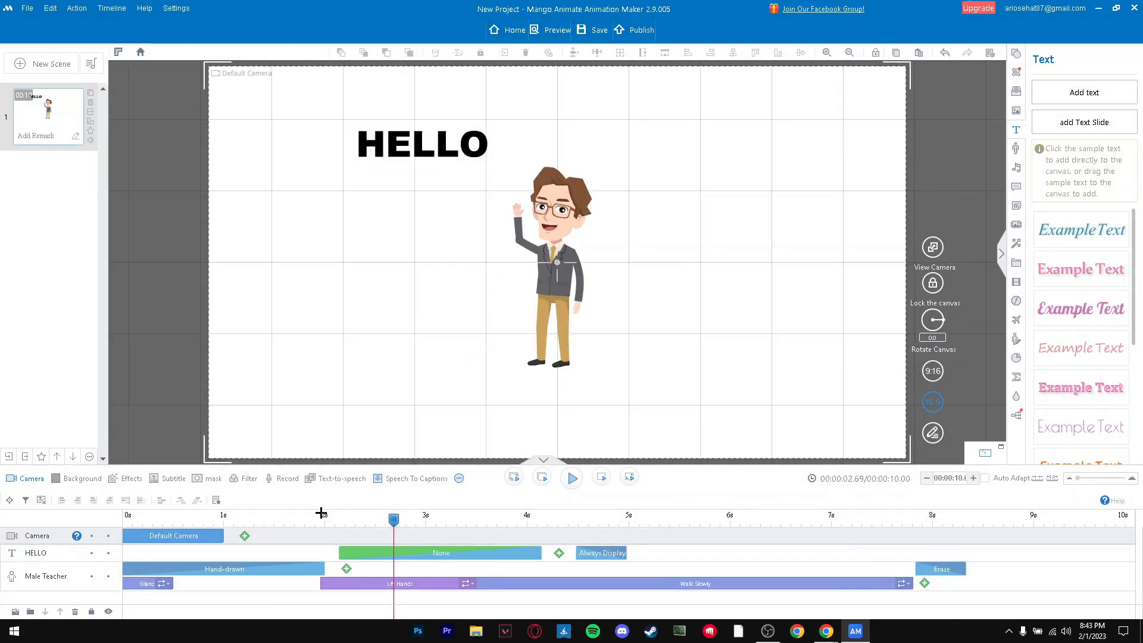
{"action": "left_click", "coordinate": [322, 520]}
{"action": "key", "text": "space"}
{"action": "key", "text": "space"}
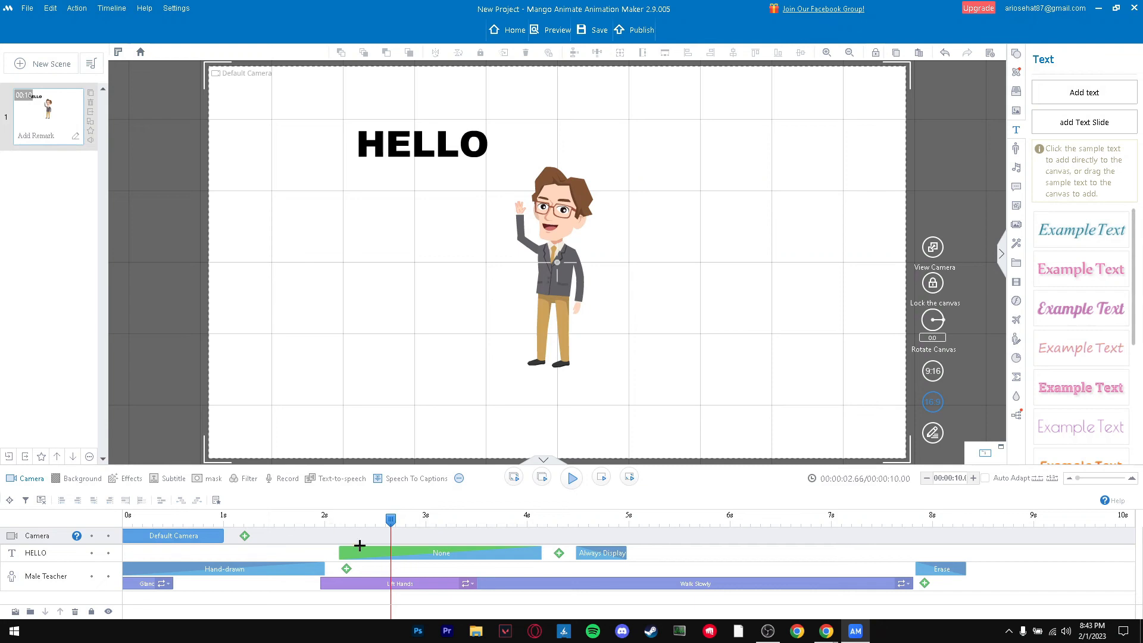
Shift the HELLO text's entrance to start at about 2 seconds, preview it, and shorten it to end at about 3.4 seconds.
{"action": "left_click_drag", "start_coordinate": [359, 546], "coordinate": [344, 546]}
{"action": "left_click", "coordinate": [321, 521]}
{"action": "key", "text": "space"}
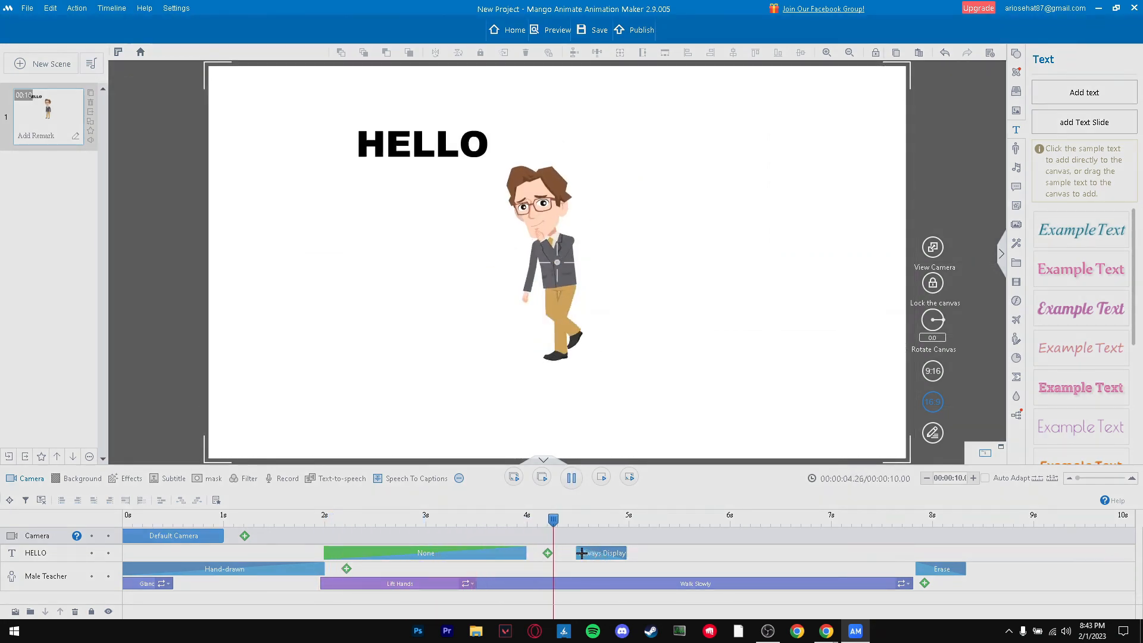
{"action": "key", "text": "space"}
{"action": "left_click_drag", "start_coordinate": [527, 553], "coordinate": [464, 555]}
Replace the HELLO text's Always Display exit effect with ColorDisappears, running from the top down.
{"action": "right_click", "coordinate": [607, 551]}
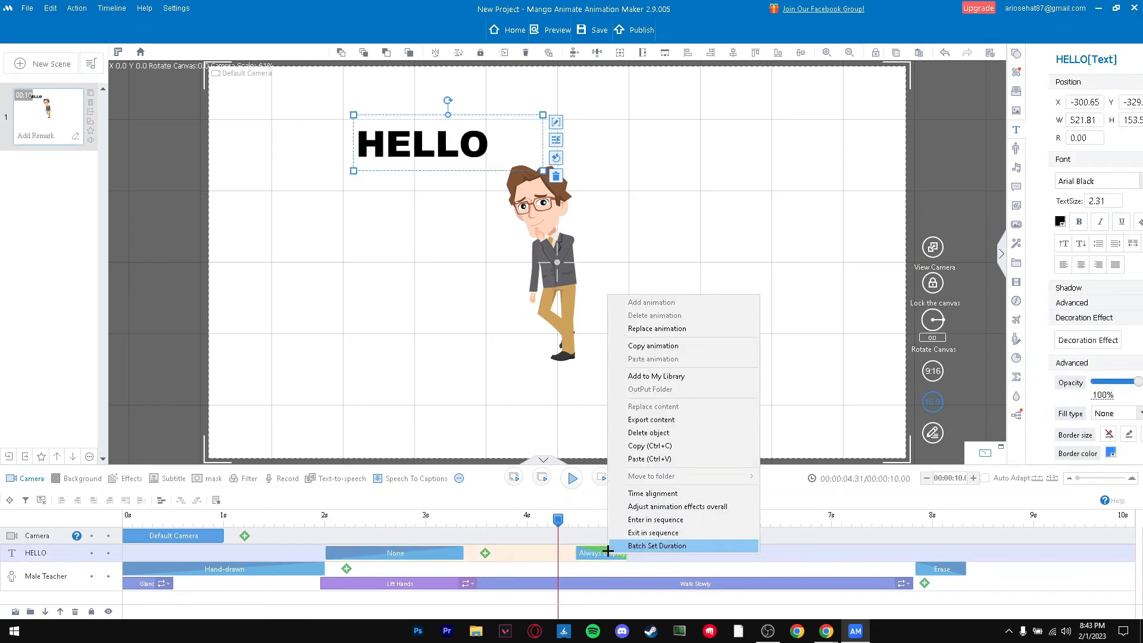
{"action": "left_click", "coordinate": [596, 555]}
{"action": "double_click", "coordinate": [595, 554]}
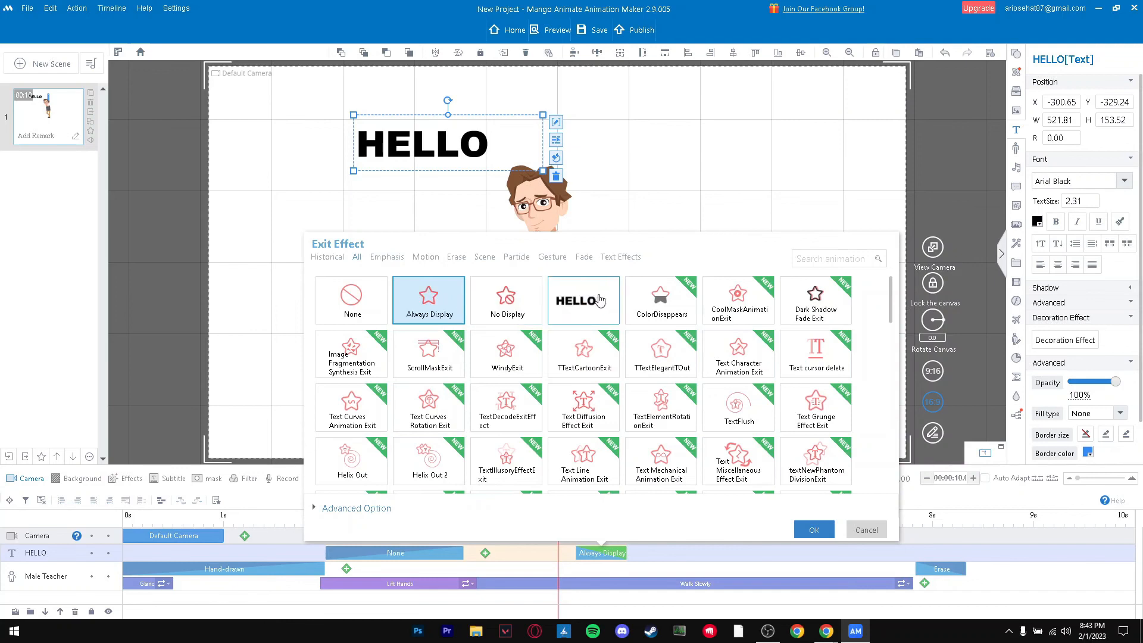
{"action": "left_click", "coordinate": [686, 311]}
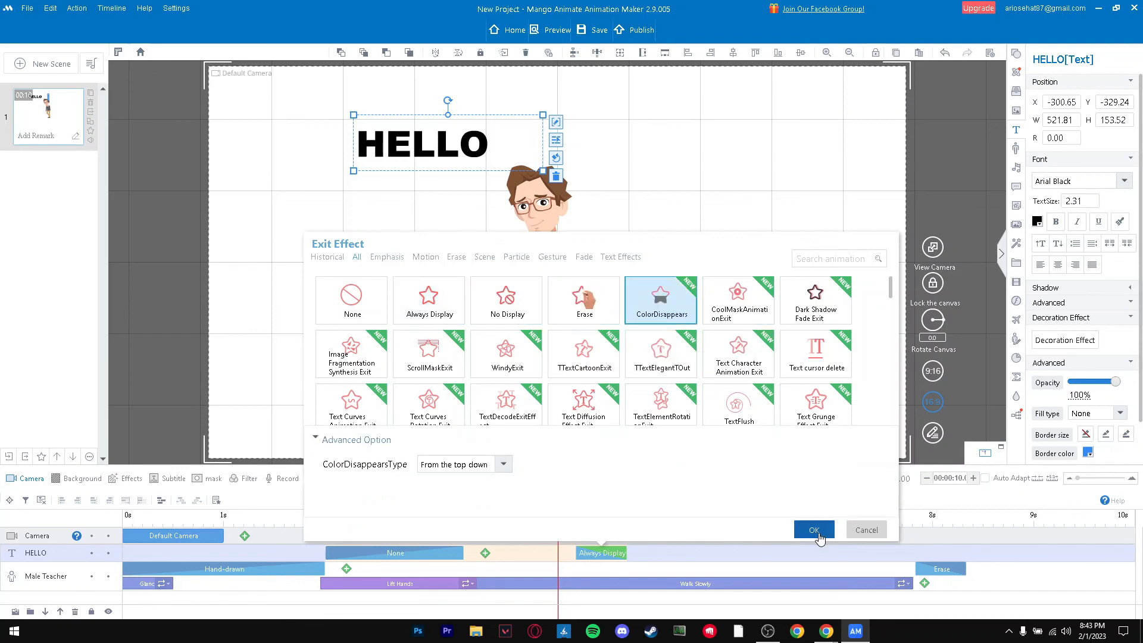
{"action": "left_click", "coordinate": [814, 529]}
Move HELLO's ColorDisappears exit to follow its entrance at about 3.4 seconds and preview the scene from about 2.8 seconds.
{"action": "left_click_drag", "start_coordinate": [594, 555], "coordinate": [483, 555]}
{"action": "left_click", "coordinate": [409, 521]}
{"action": "key", "text": "space"}
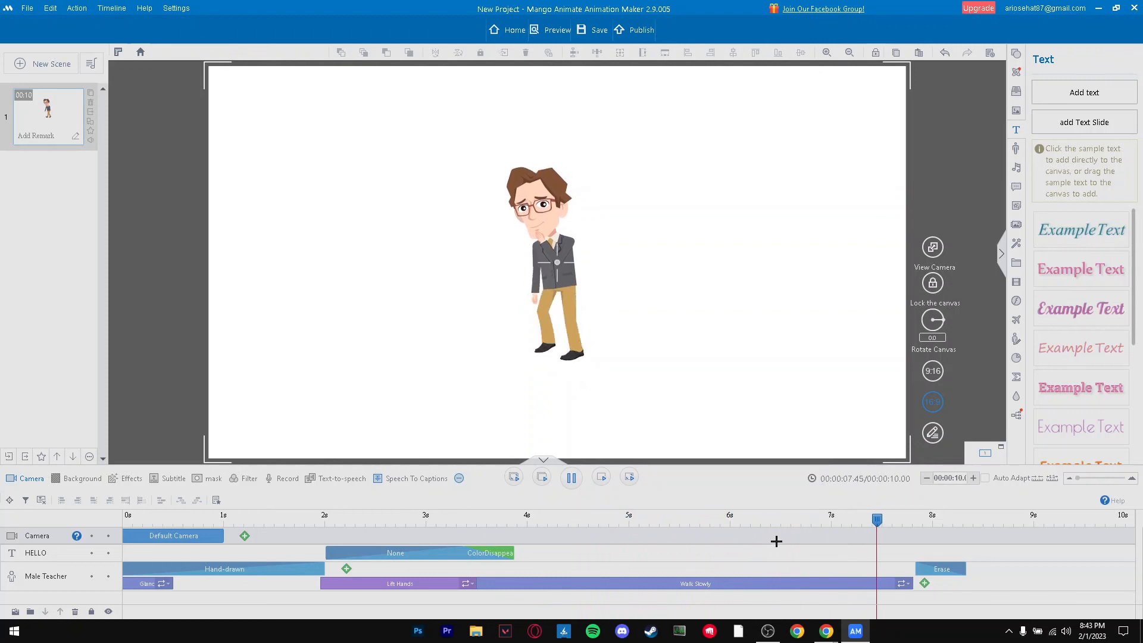
{"action": "key", "text": "space"}
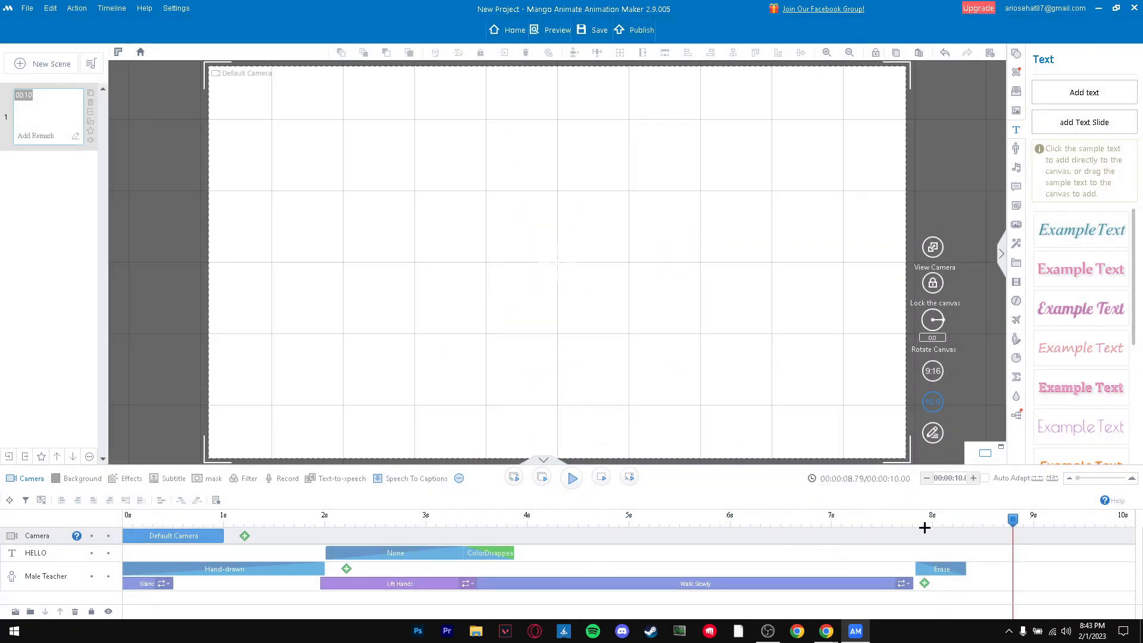